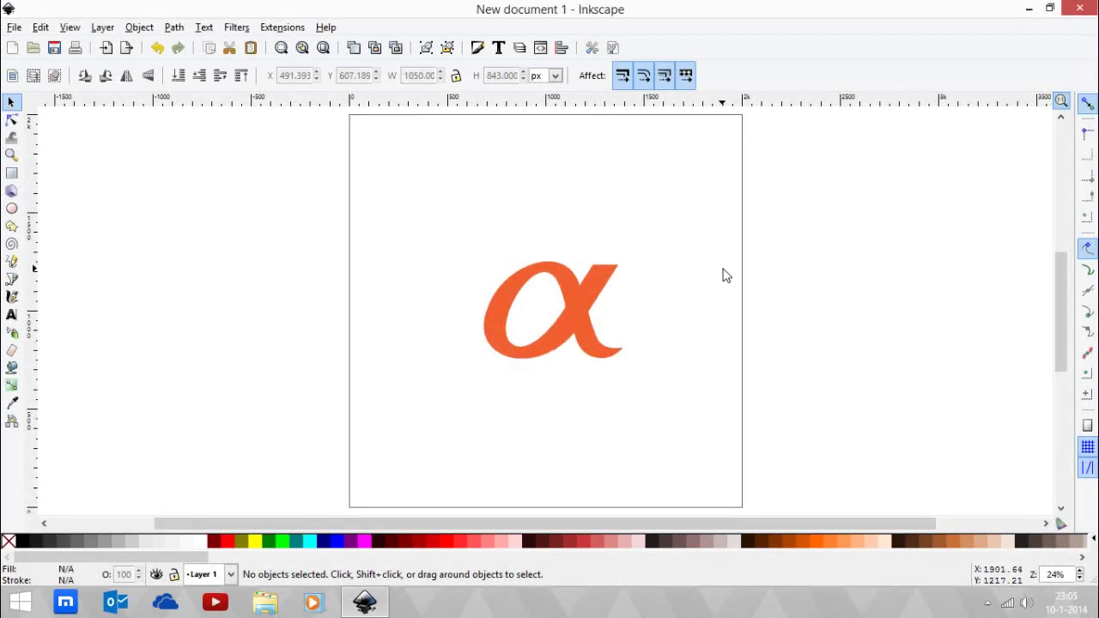
- Drag the orange alpha bitmap to X 528.279, Y 578.500 on the page
left_click(610, 300)
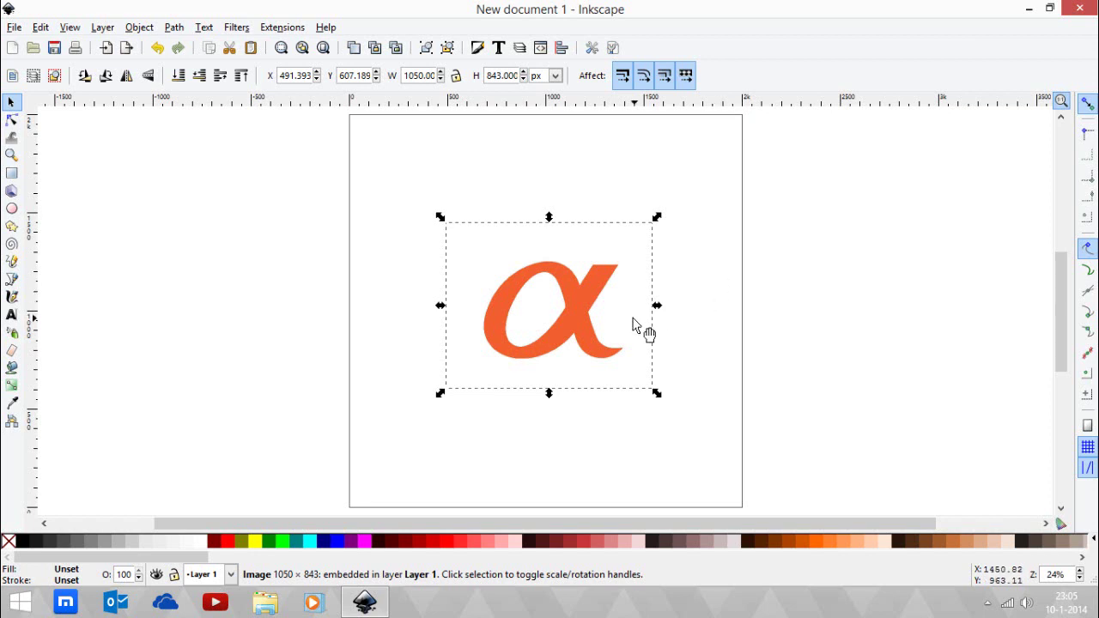
mouse_move(619, 324)
left_mouse_down()
mouse_move(399, 282)
mouse_move(545, 298)
mouse_move(627, 331)
mouse_move(620, 325)
left_mouse_up()
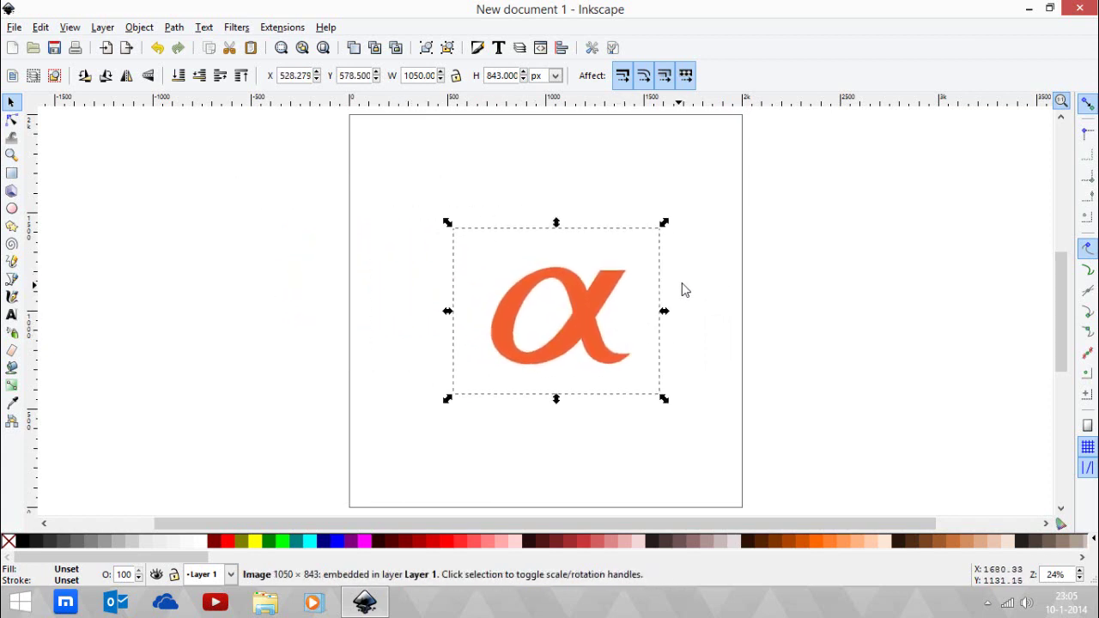
left_click(684, 289)
left_click(534, 294)
- Open Trace Bitmap for the alpha and preview a Brightness steps multi-scan trace
left_click(173, 27)
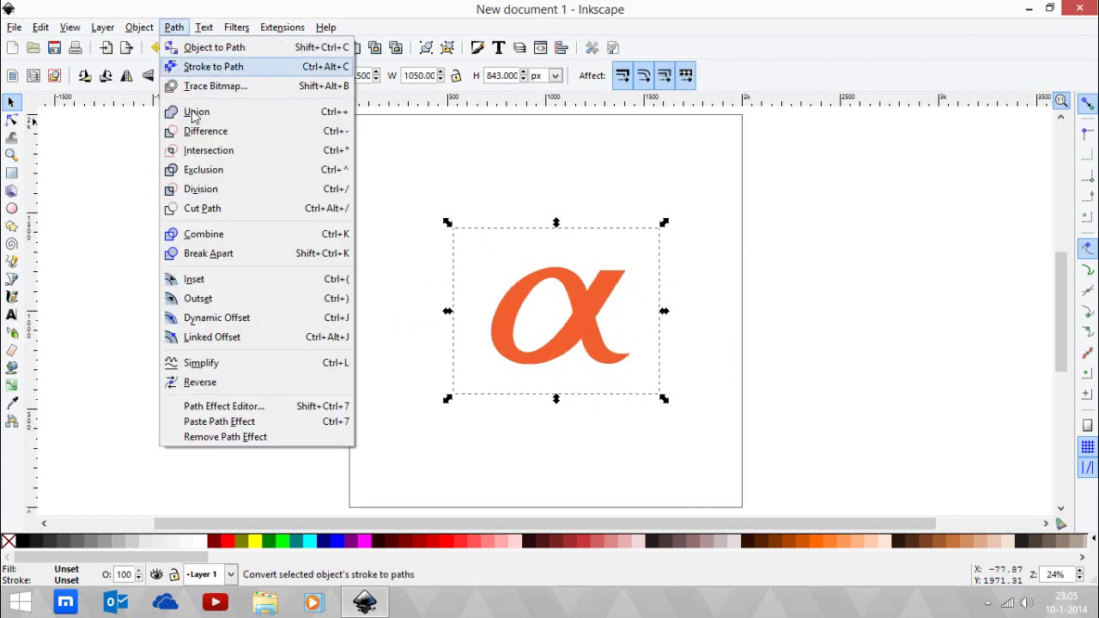
left_click(208, 93)
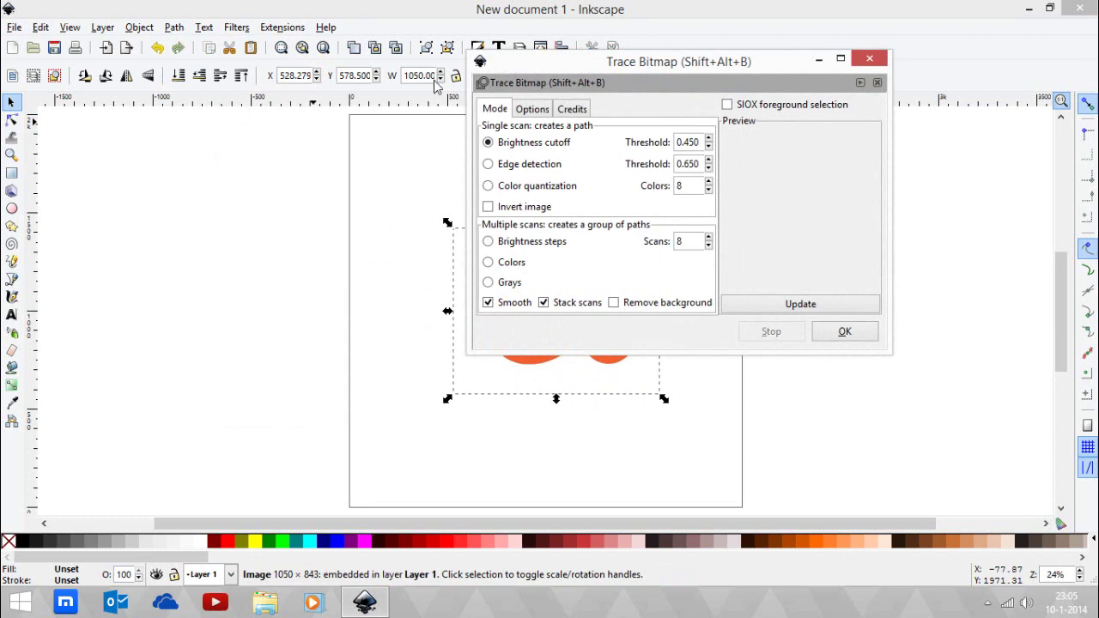
mouse_move(618, 66)
left_mouse_down()
mouse_move(230, 131)
mouse_move(208, 122)
mouse_move(197, 88)
left_mouse_up()
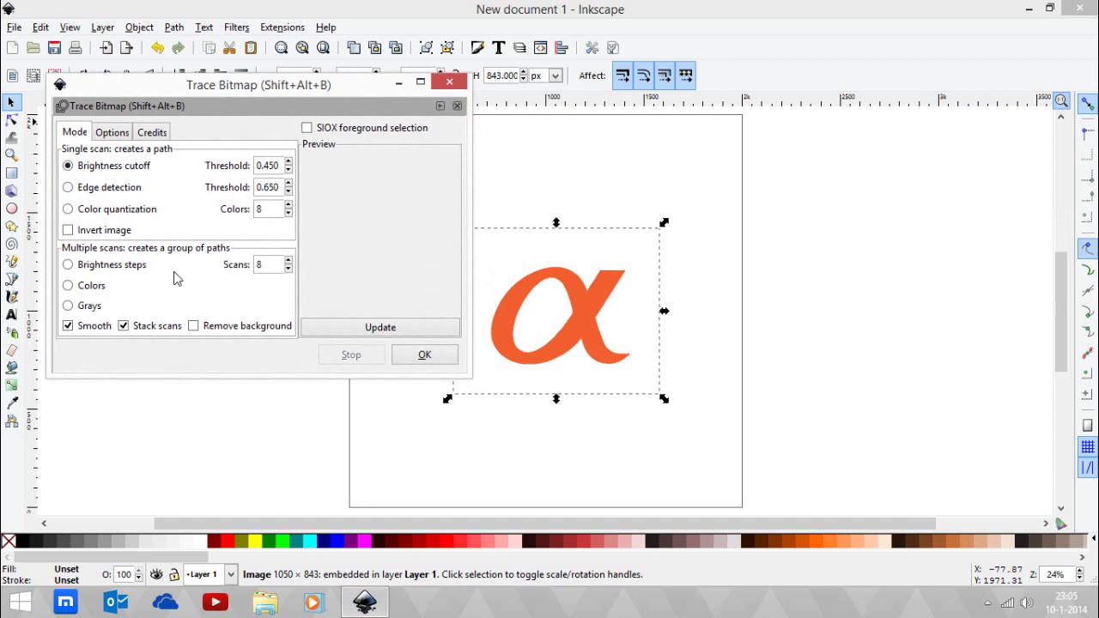
left_click(133, 266)
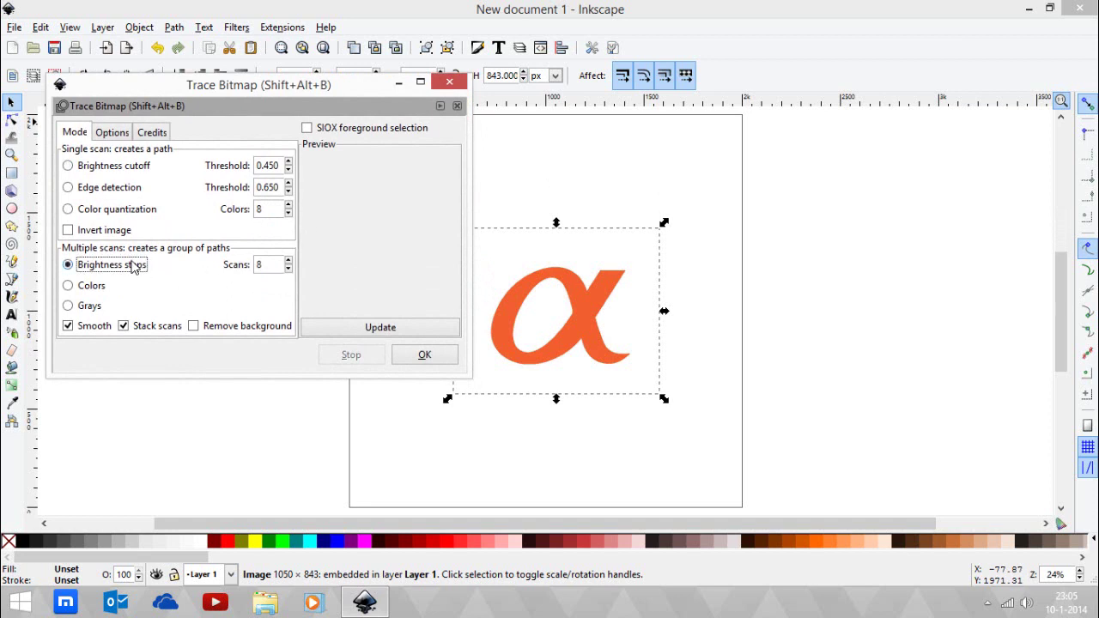
left_click(375, 328)
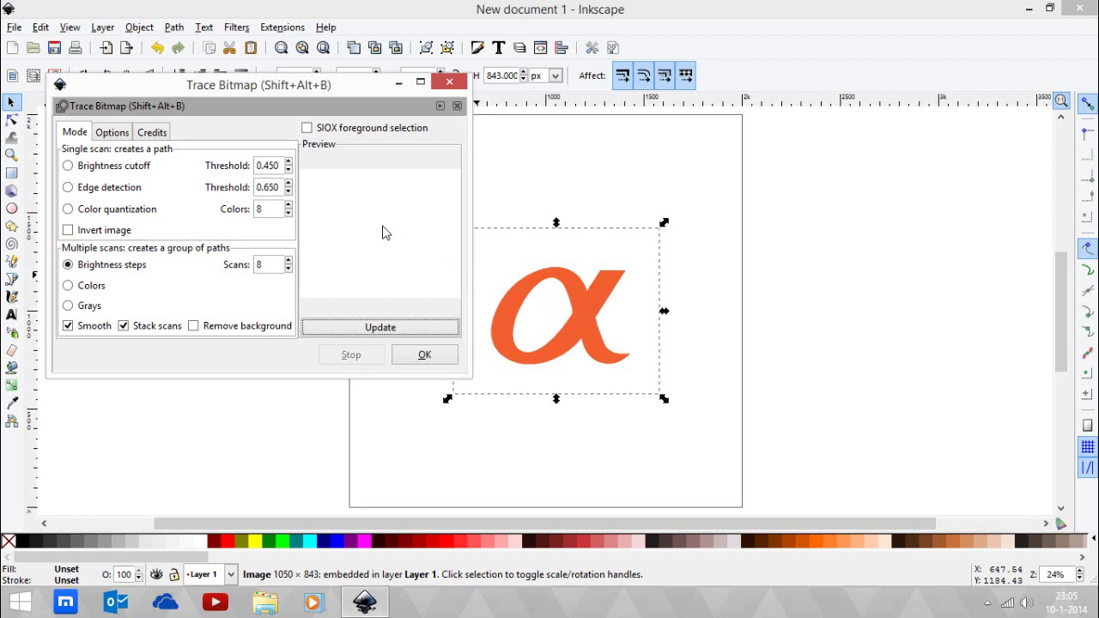
- Preview the alpha trace in Colors mode, then in Grays mode
left_click(68, 286)
left_click(348, 333)
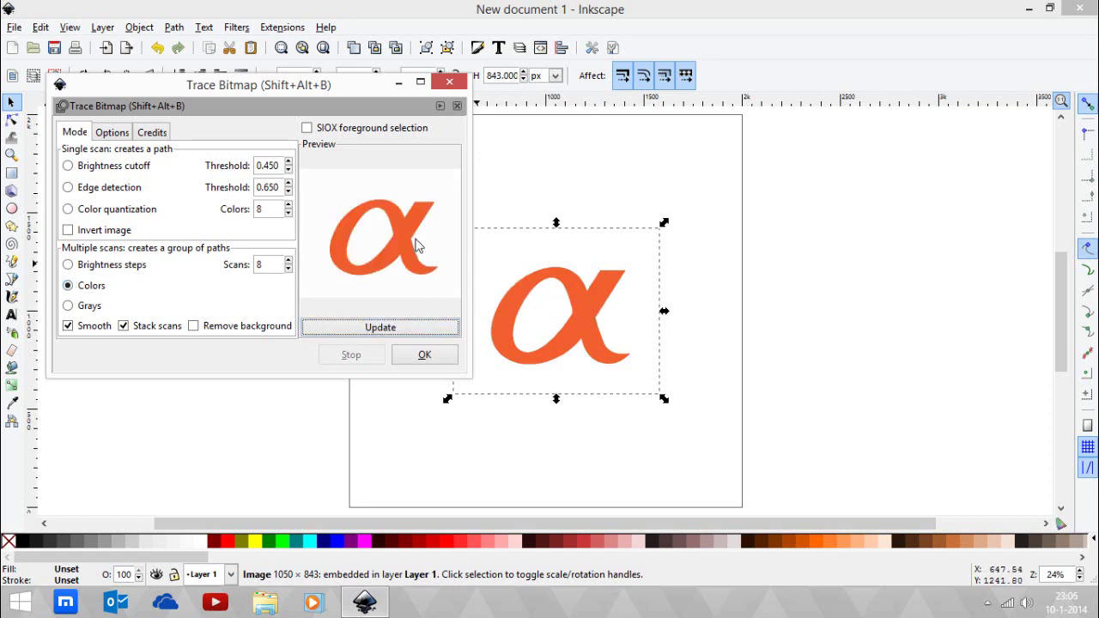
left_click(79, 306)
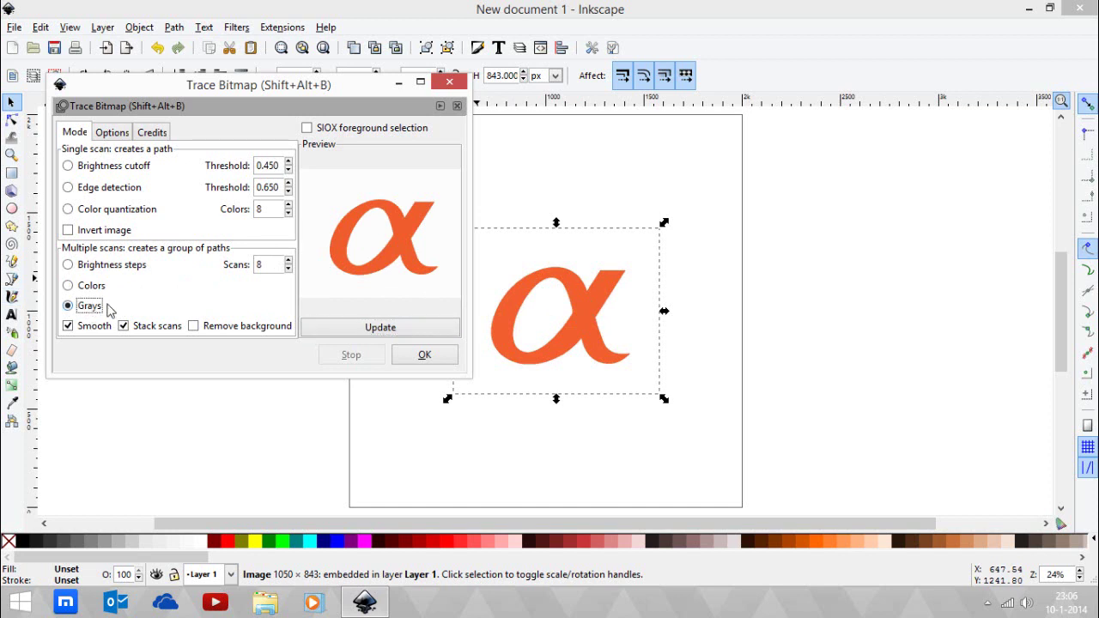
left_click(360, 333)
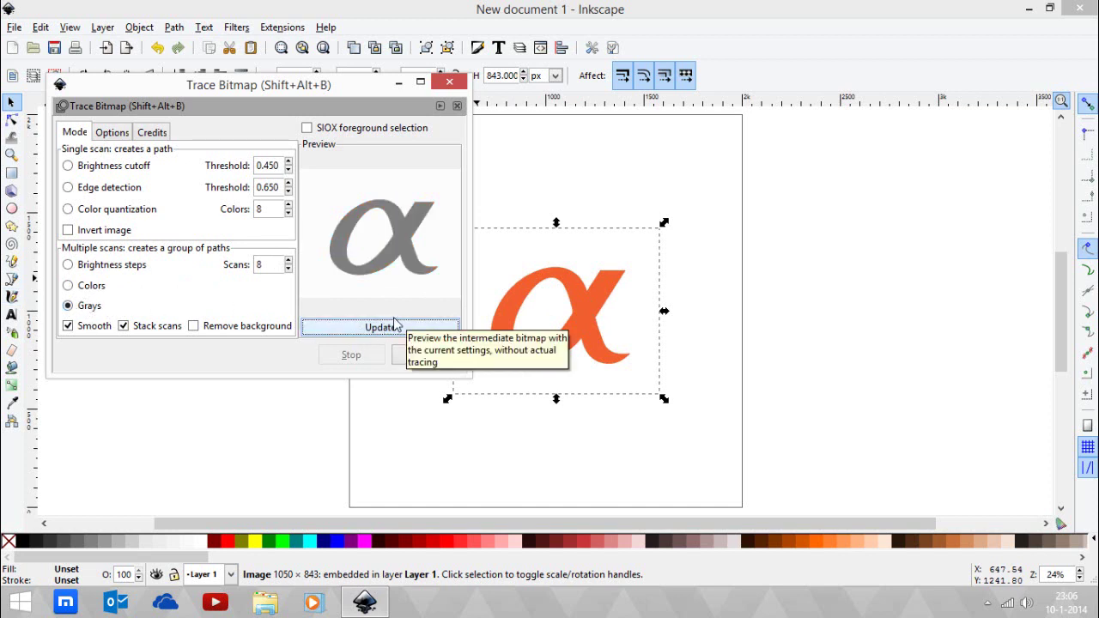
- Cycle through Colors and Grays scan modes, ending back on Brightness steps
left_click(125, 270)
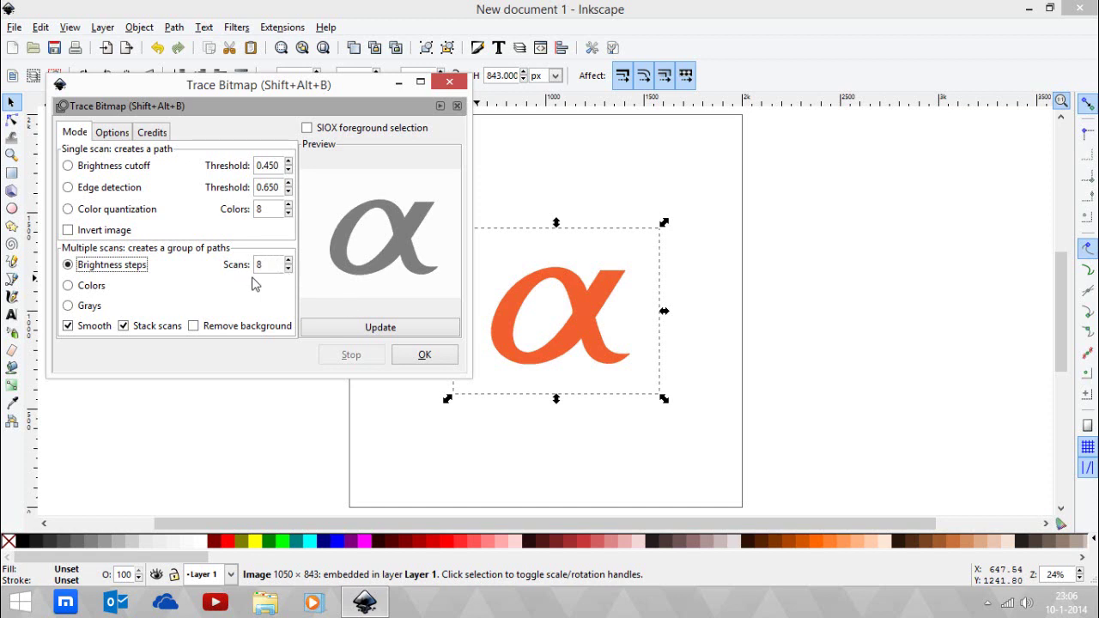
left_click(90, 286)
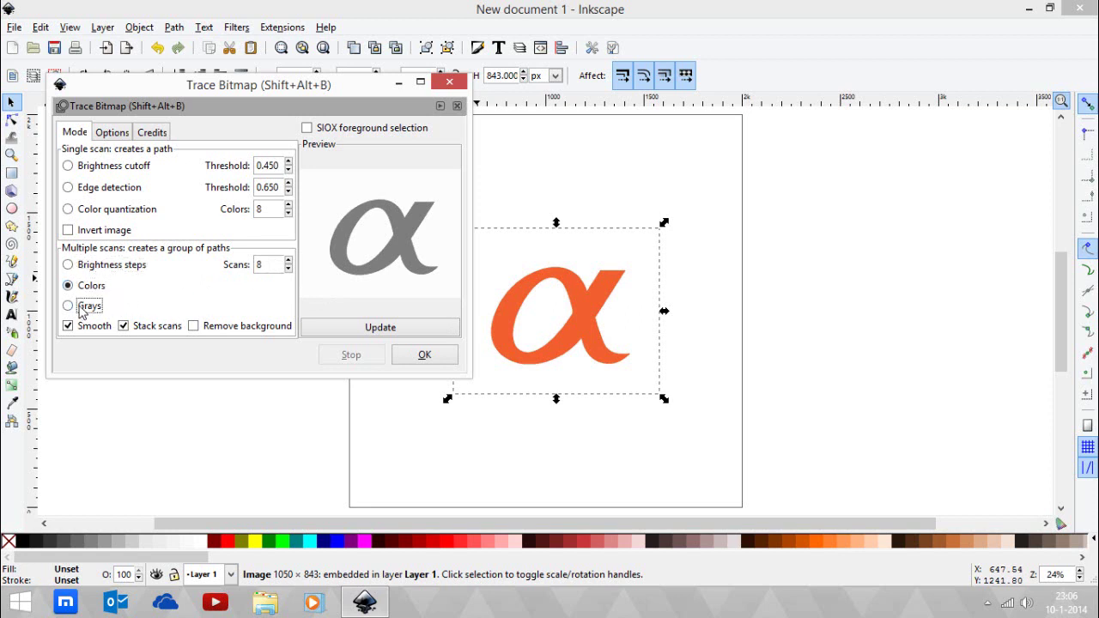
left_click(88, 306)
left_click(97, 266)
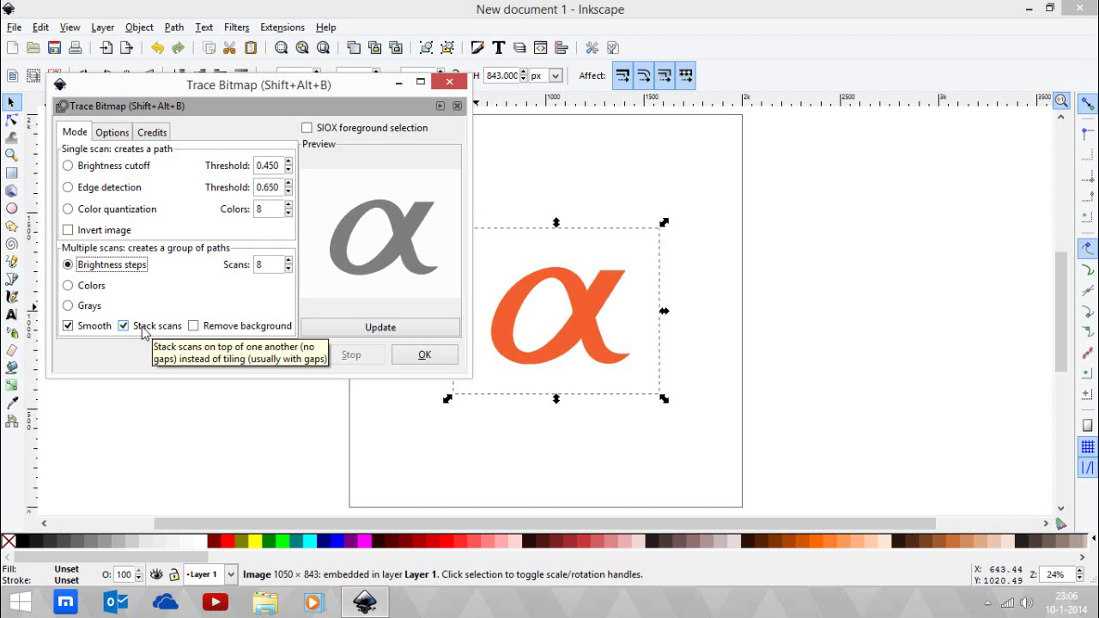
- Preview and run a Colors multi-scan trace, yielding a group of 8 orange paths
left_click(92, 286)
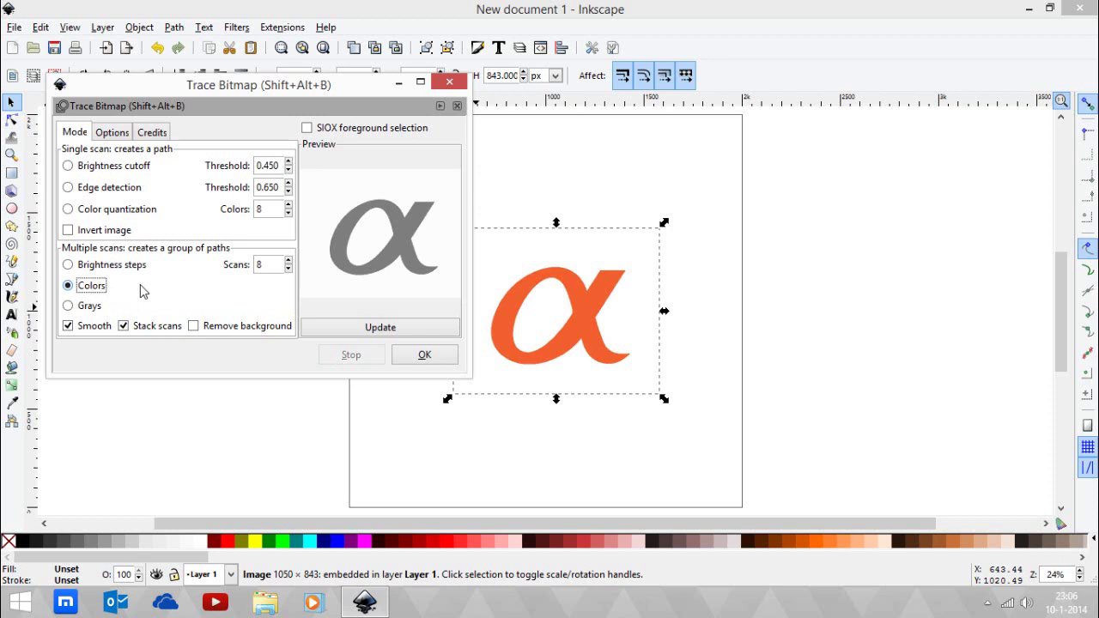
left_click(378, 329)
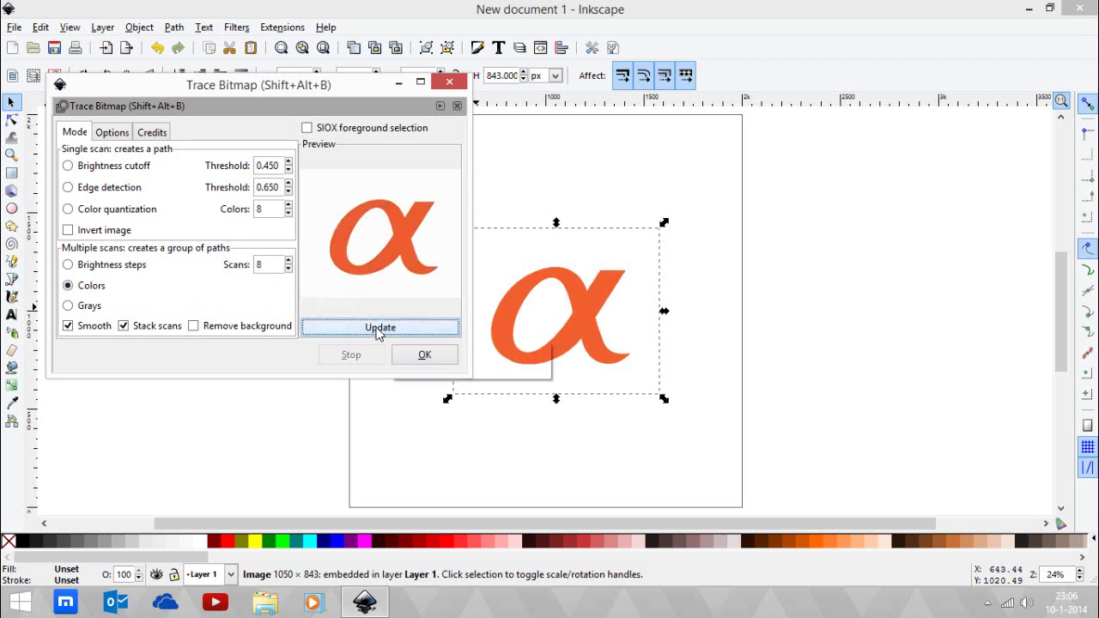
left_click(422, 356)
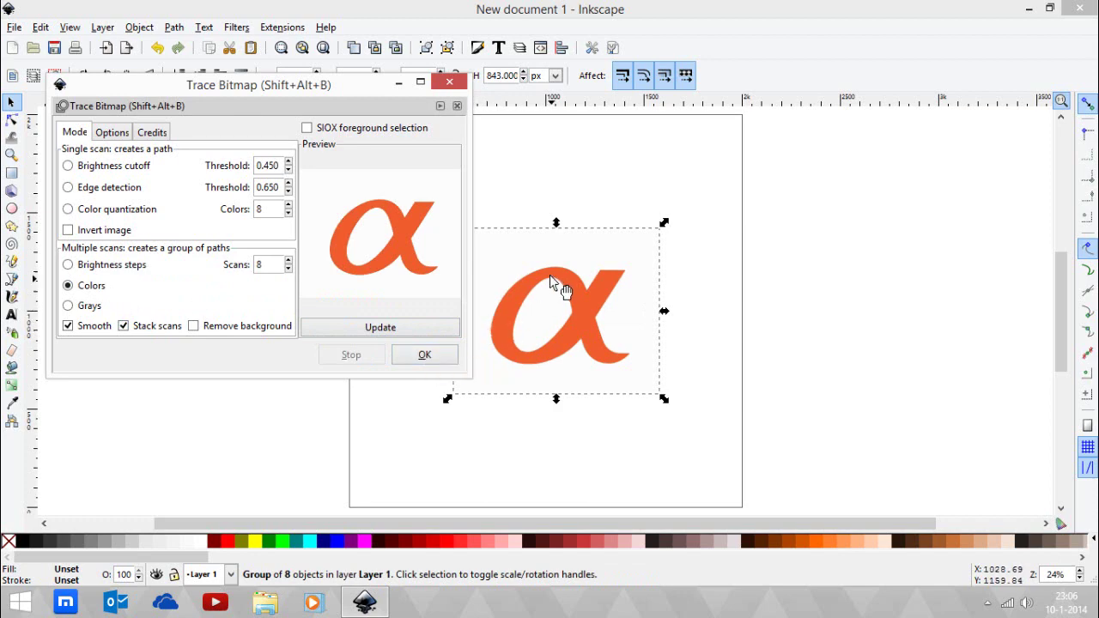
- Move the traced alpha group off the bitmap and line it up beside the original
left_click(449, 82)
mouse_move(563, 299)
left_mouse_down()
mouse_move(334, 244)
mouse_move(370, 258)
left_mouse_up()
left_click_drag(469, 277, 670, 245)
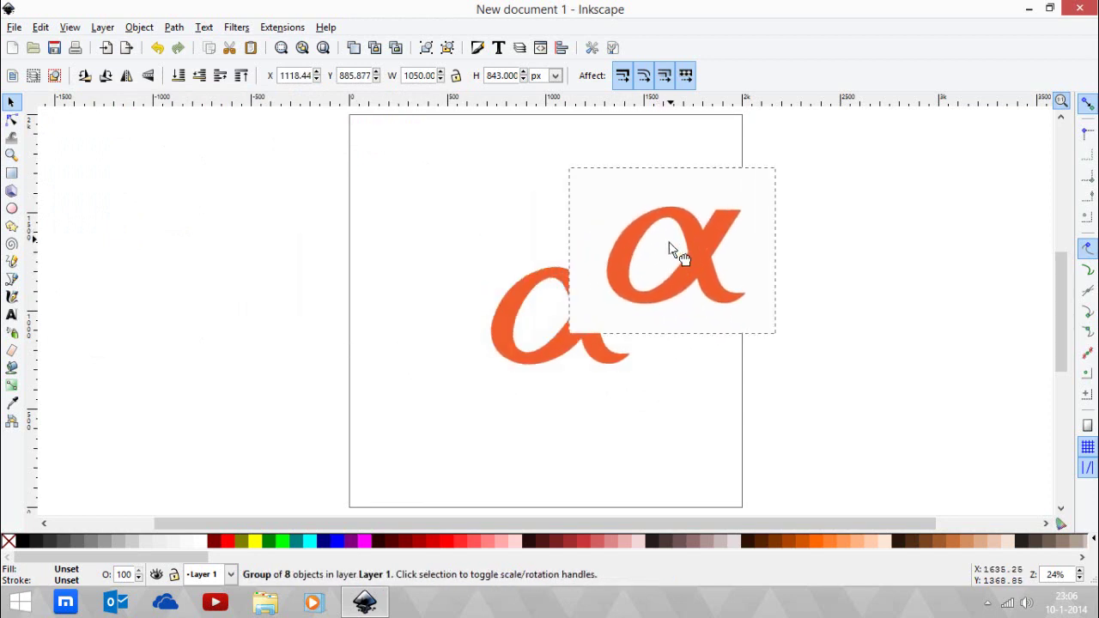
key("ctrl+z")
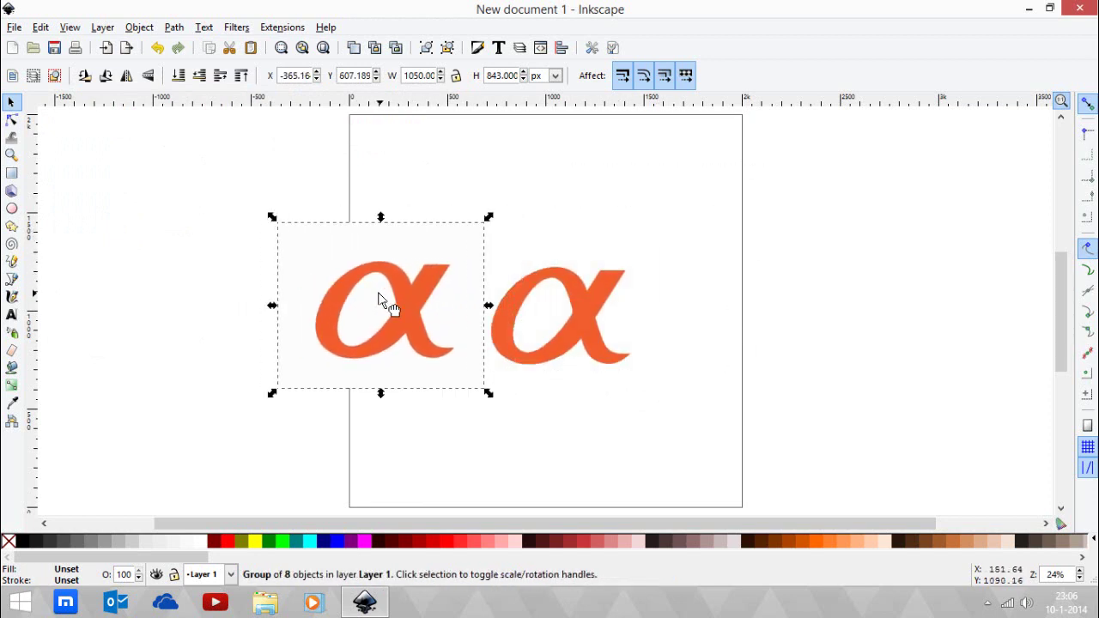
scroll(380, 297, "up", 2)
scroll(380, 298, "down", 2)
scroll(381, 300, "up", 2)
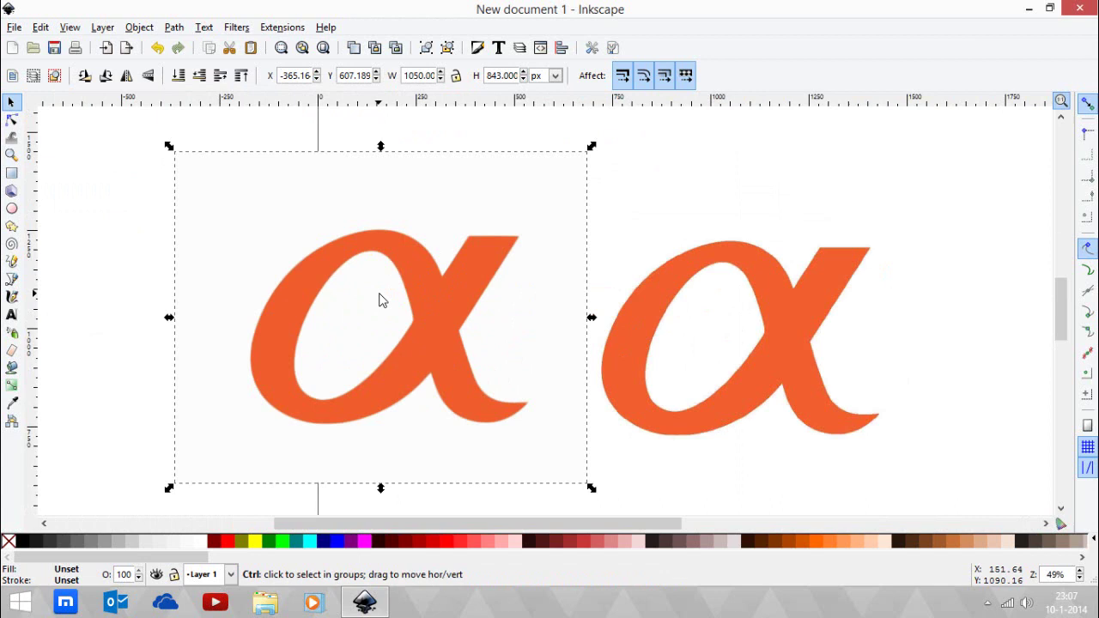
left_click_drag(453, 341, 477, 347)
- Break the traced alpha group into 8 separate path objects
left_click(535, 265)
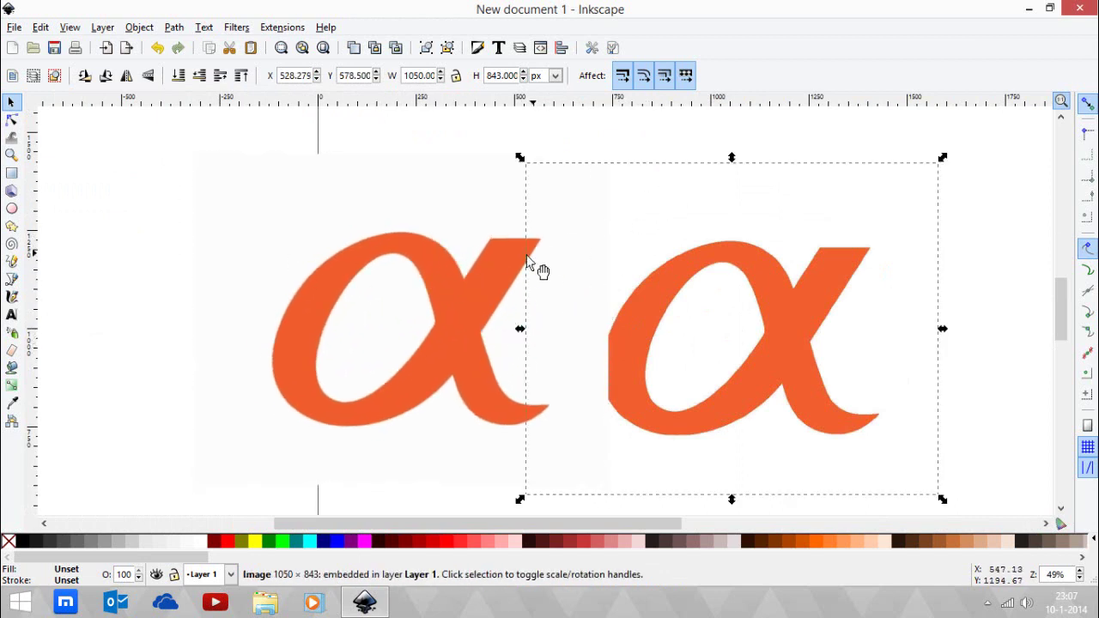
left_click(463, 269)
key("ctrl")
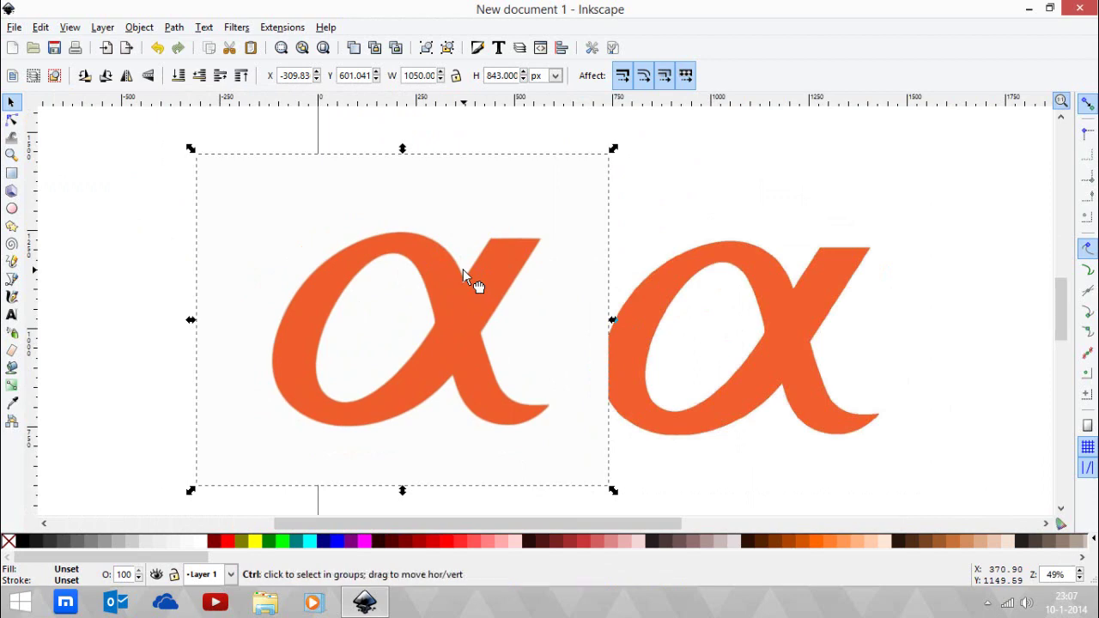
key("ctrl+shift+g")
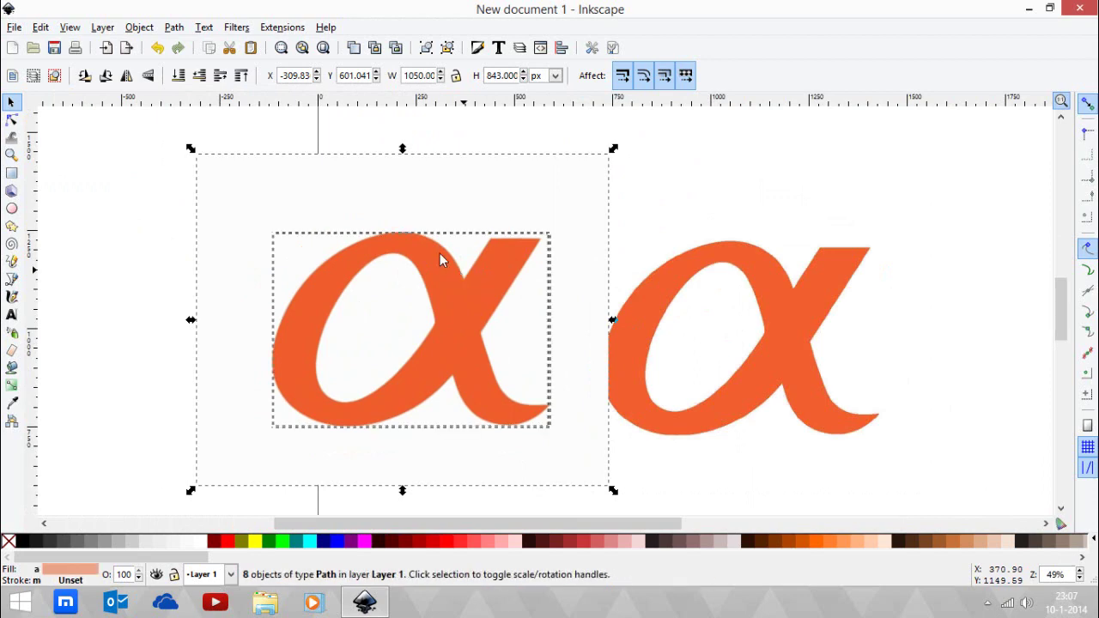
left_click(174, 30)
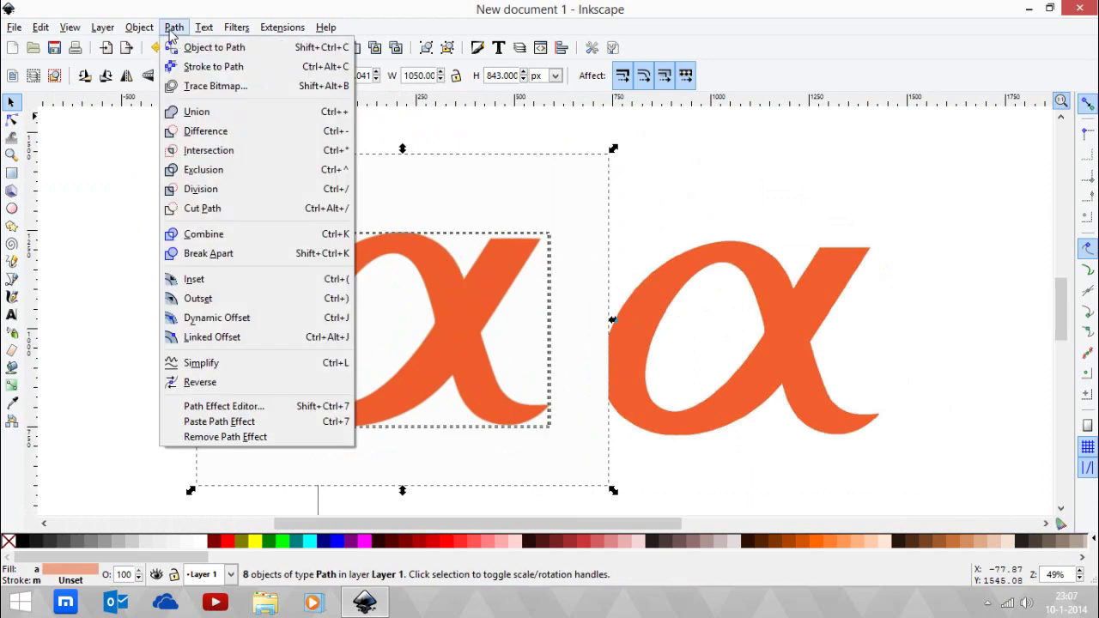
mouse_move(144, 32)
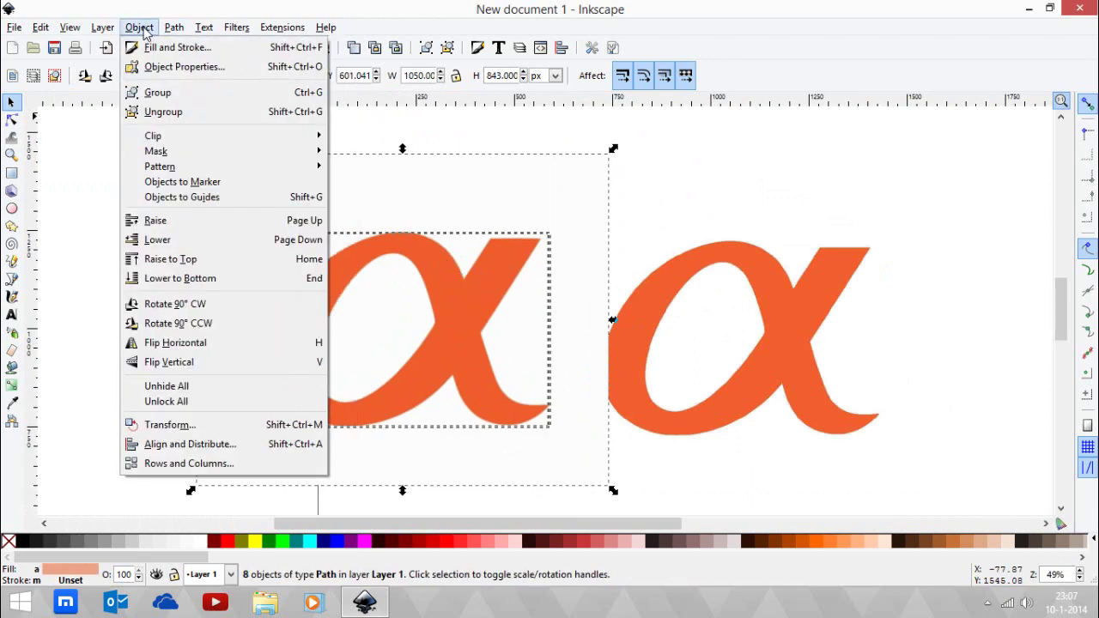
left_click(292, 117)
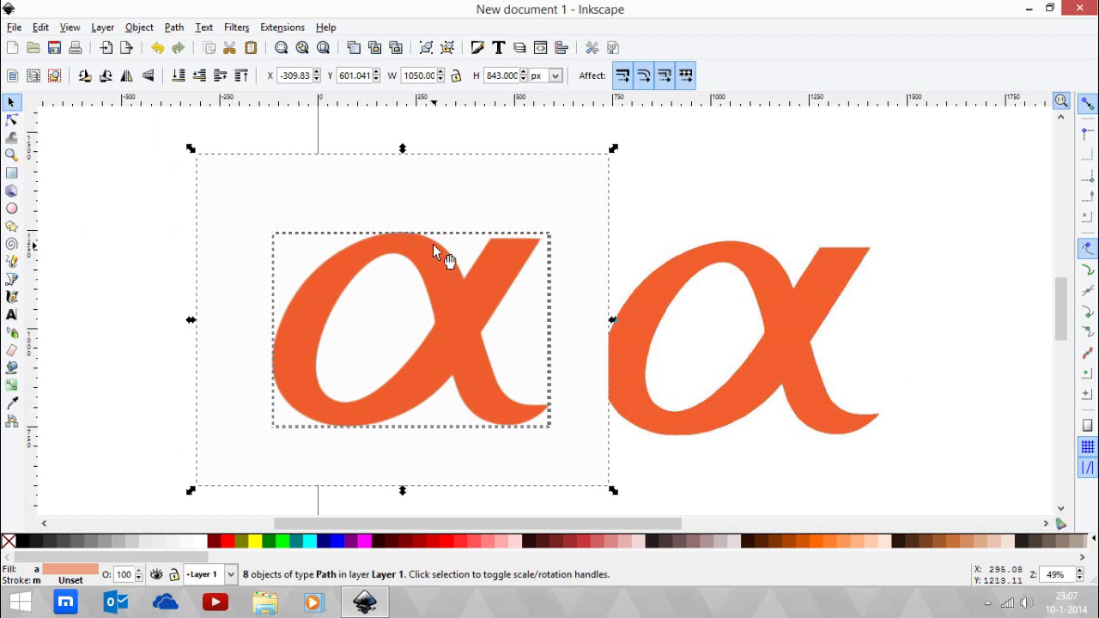
- Drag the background shape and each stacked orange alpha layer out to separate positions
left_click(505, 145)
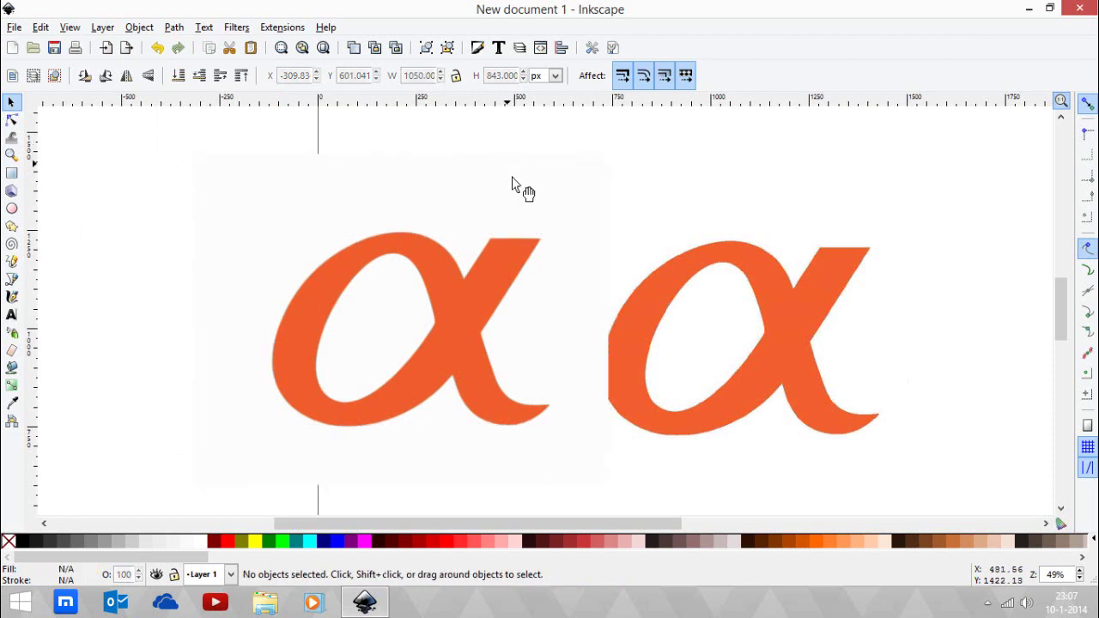
left_click_drag(520, 186, 328, 158)
key("Escape")
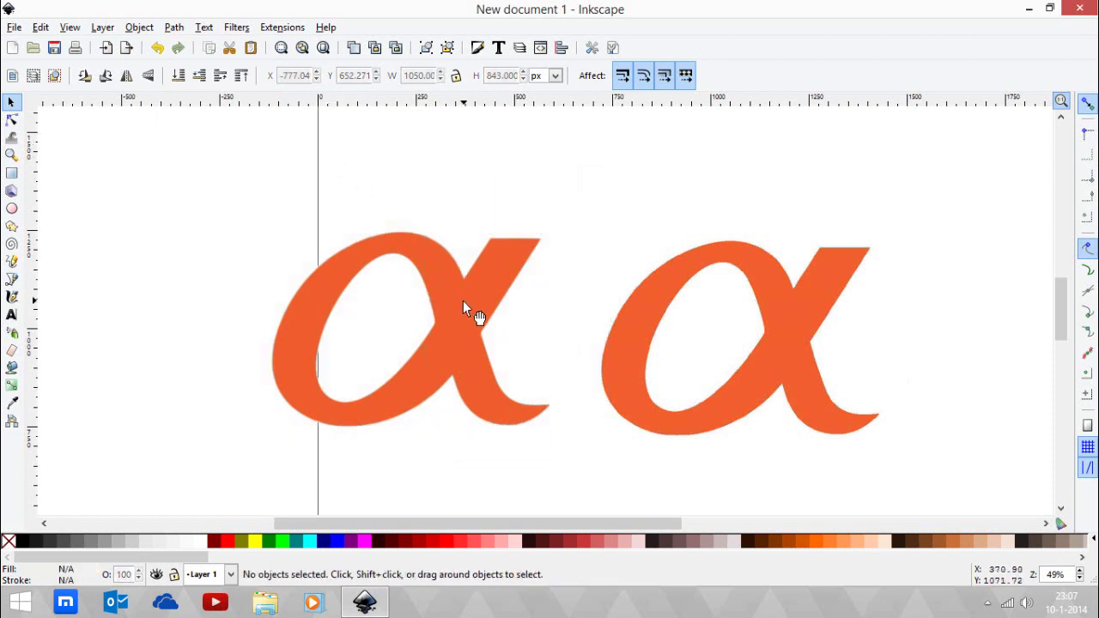
left_click_drag(447, 301, 346, 200)
left_click_drag(444, 277, 296, 261)
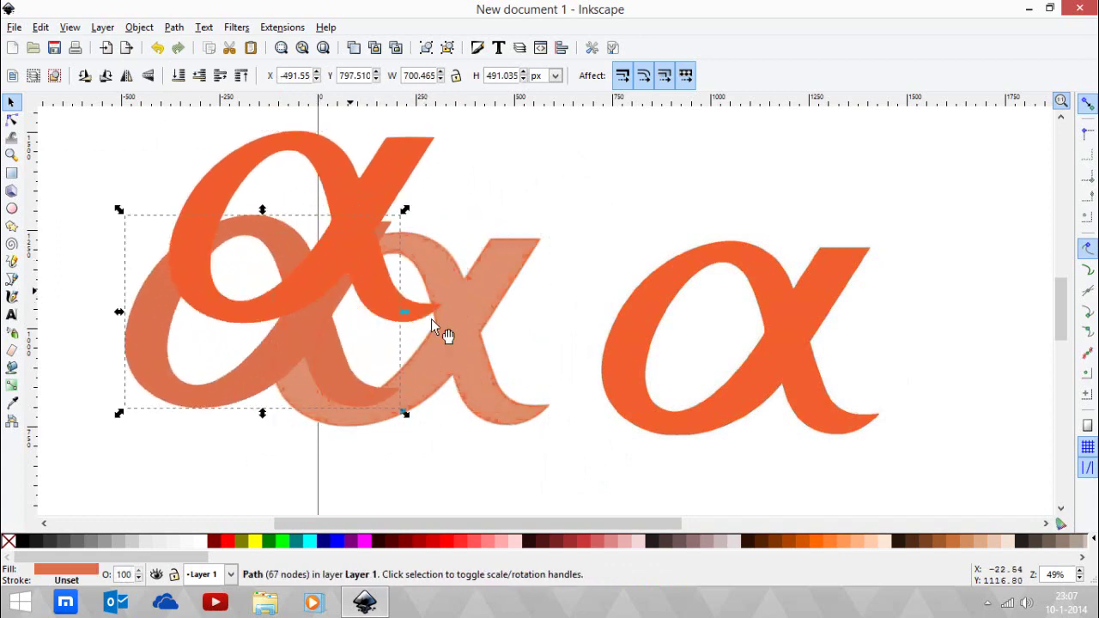
left_click_drag(431, 319, 301, 368)
left_click_drag(464, 343, 387, 458)
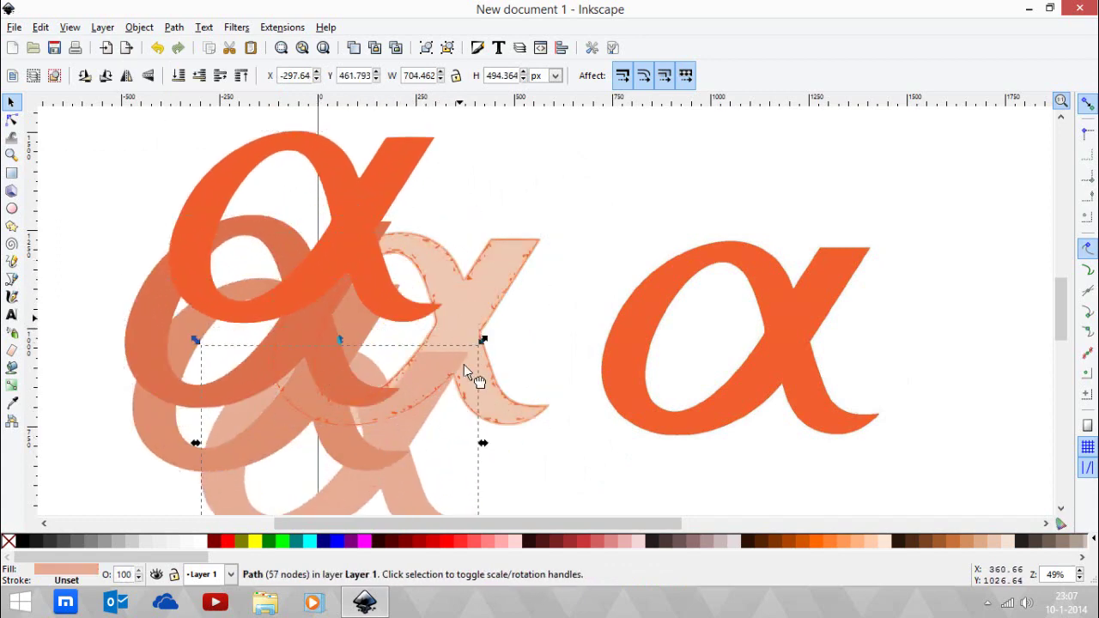
left_click_drag(464, 369, 535, 361)
left_click_drag(518, 260, 537, 245)
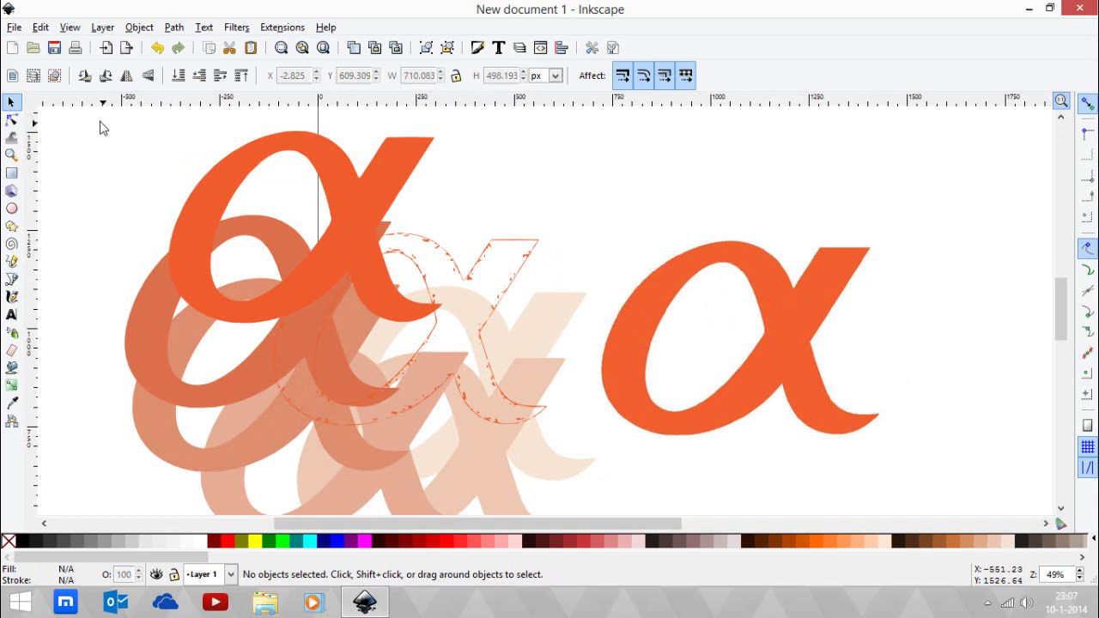
- Deselect the fanned-out traced layers and select the original alpha bitmap
left_click_drag(96, 114, 639, 438)
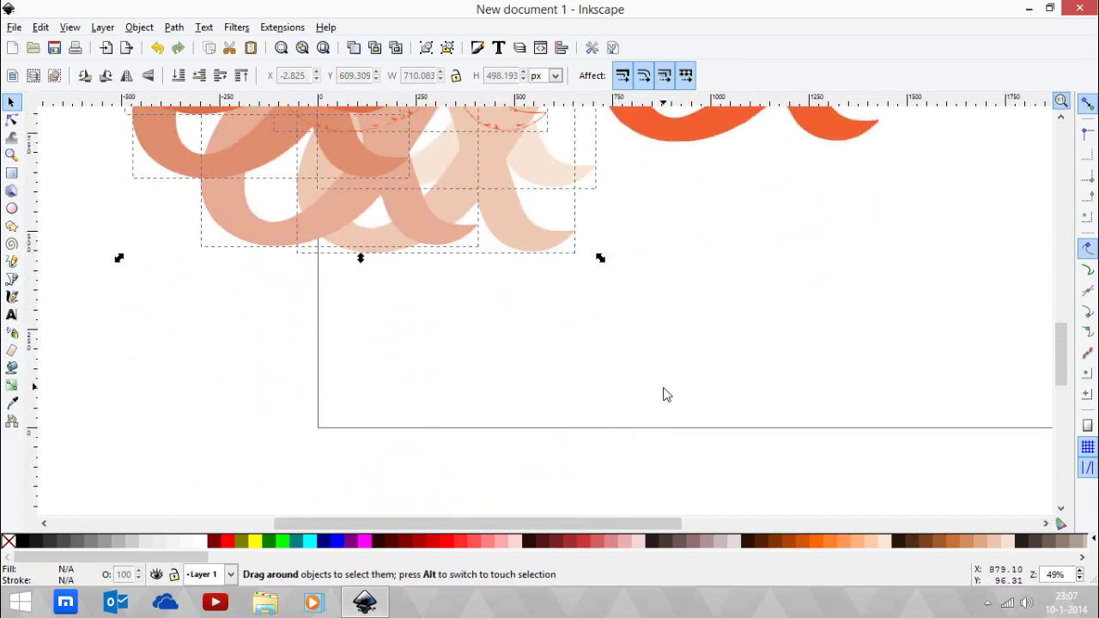
left_click(831, 359)
left_click(843, 135)
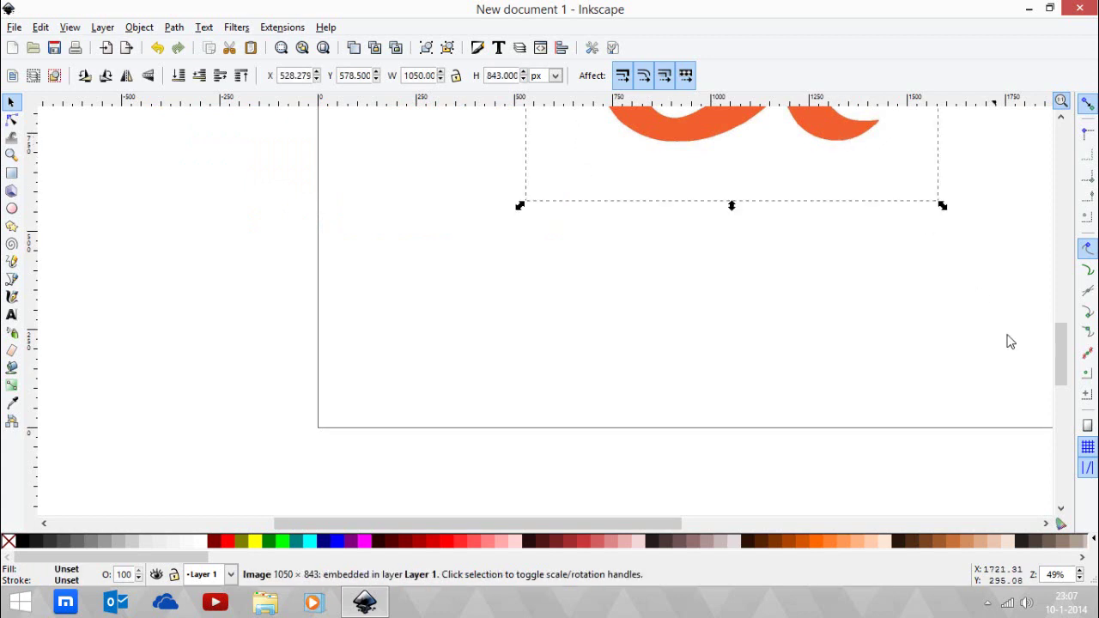
left_click_drag(1062, 371, 1063, 339)
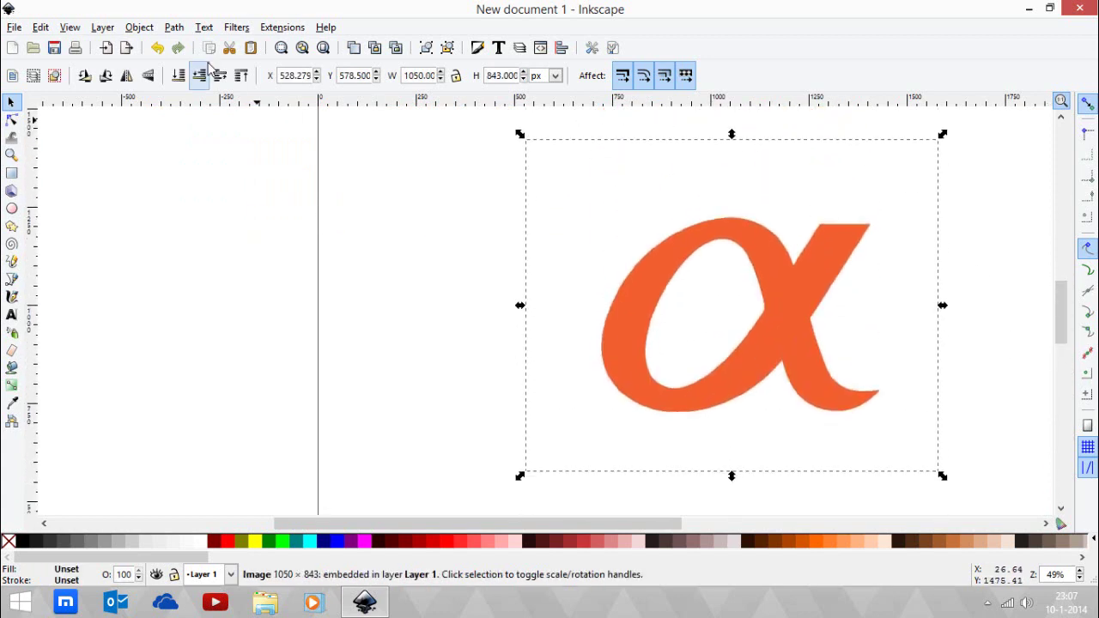
- Trace the bitmap in Colors mode with 3 scans and Smooth turned off
left_click(237, 27)
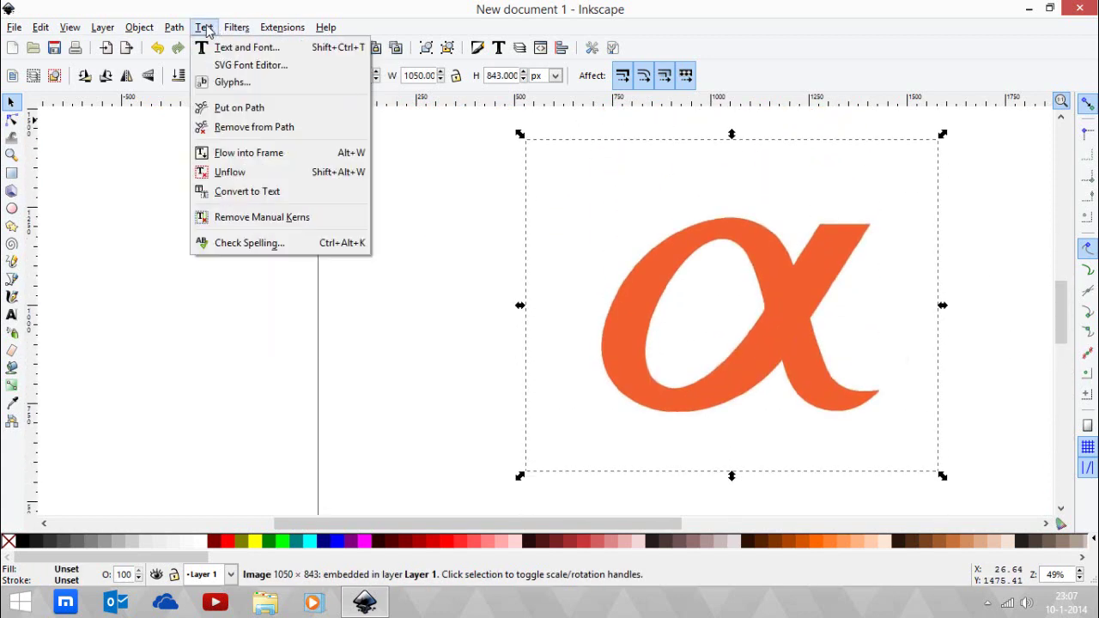
left_click(196, 85)
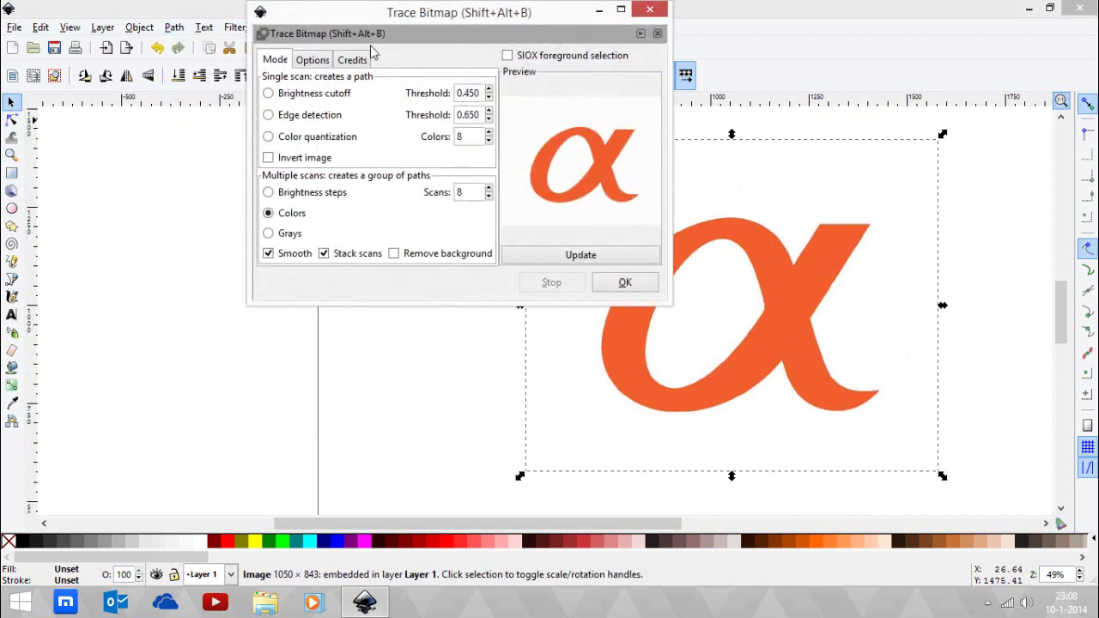
mouse_move(401, 15)
left_mouse_down()
mouse_move(273, 98)
mouse_move(233, 101)
left_mouse_up()
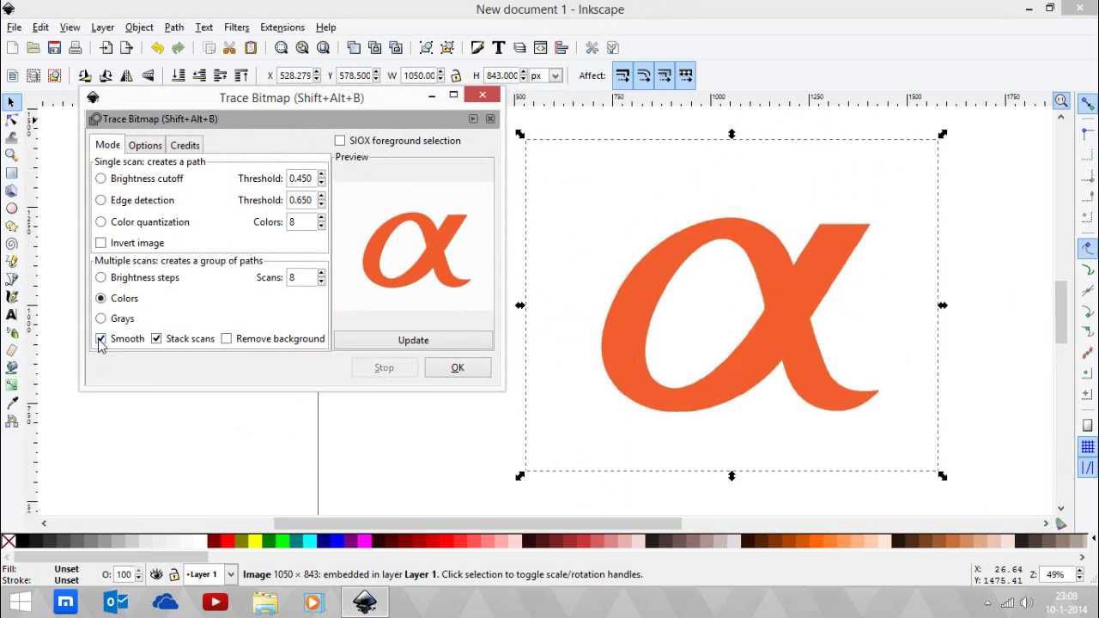
left_click(323, 282)
left_click(322, 281)
left_click(386, 342)
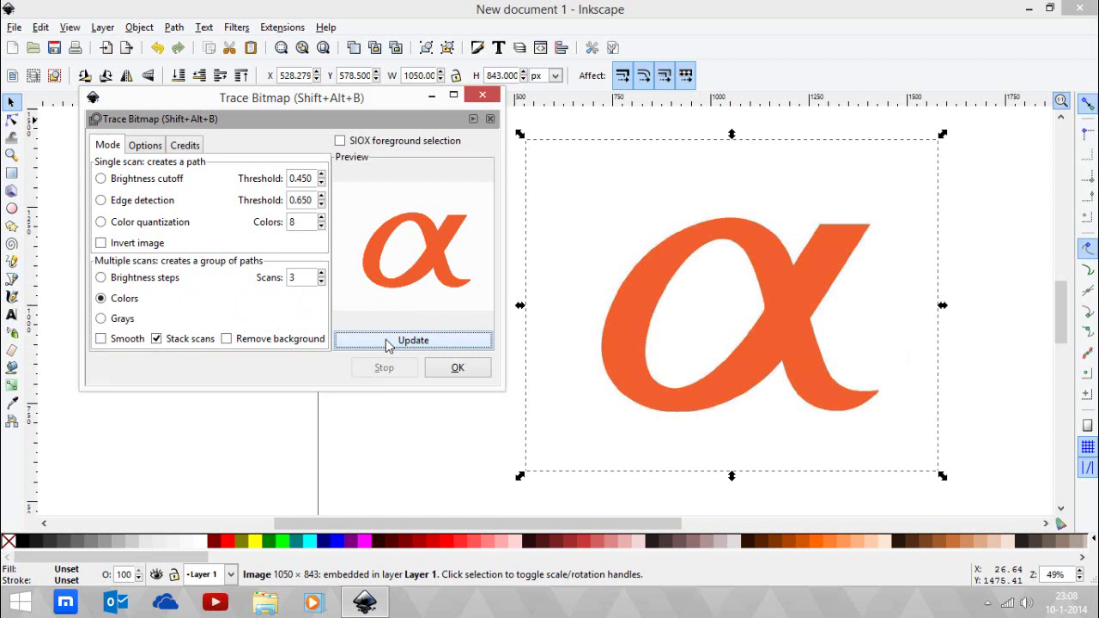
left_click(450, 368)
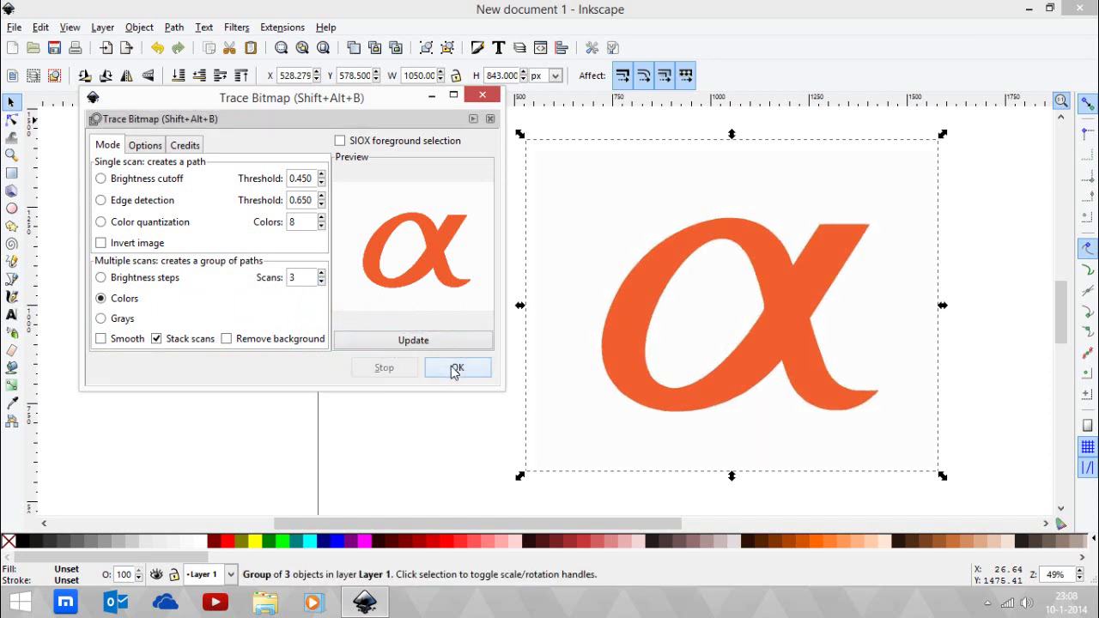
- Move the 3-path trace group to the left and ungroup it
mouse_move(647, 289)
left_mouse_down()
mouse_move(520, 330)
mouse_move(464, 326)
left_mouse_up()
left_click(483, 94)
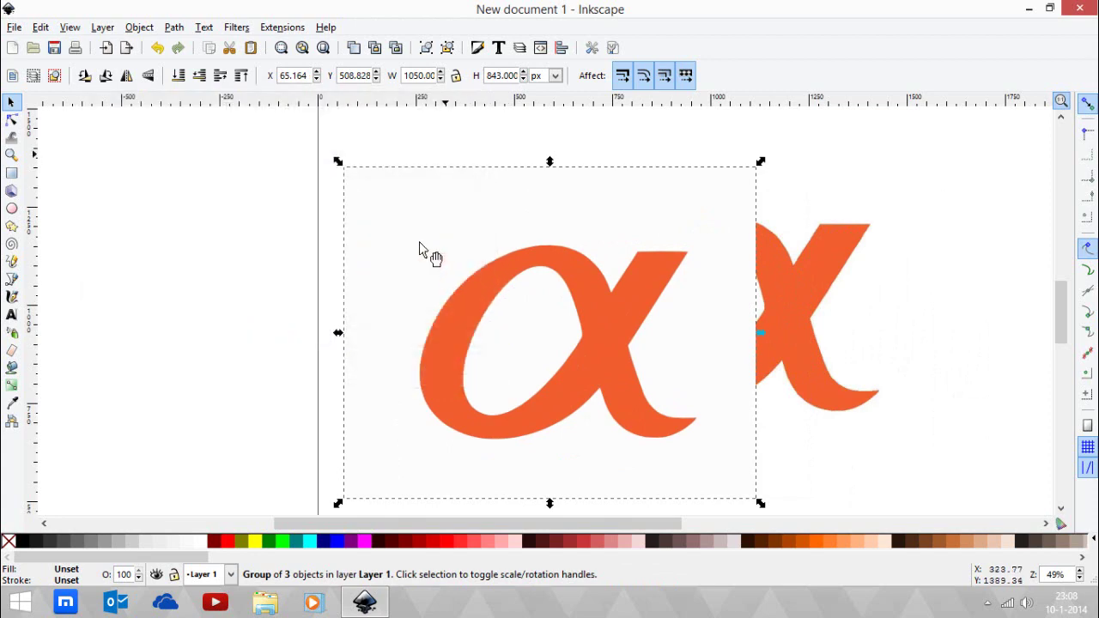
mouse_move(422, 250)
left_mouse_down()
mouse_move(348, 275)
mouse_move(270, 247)
left_mouse_up()
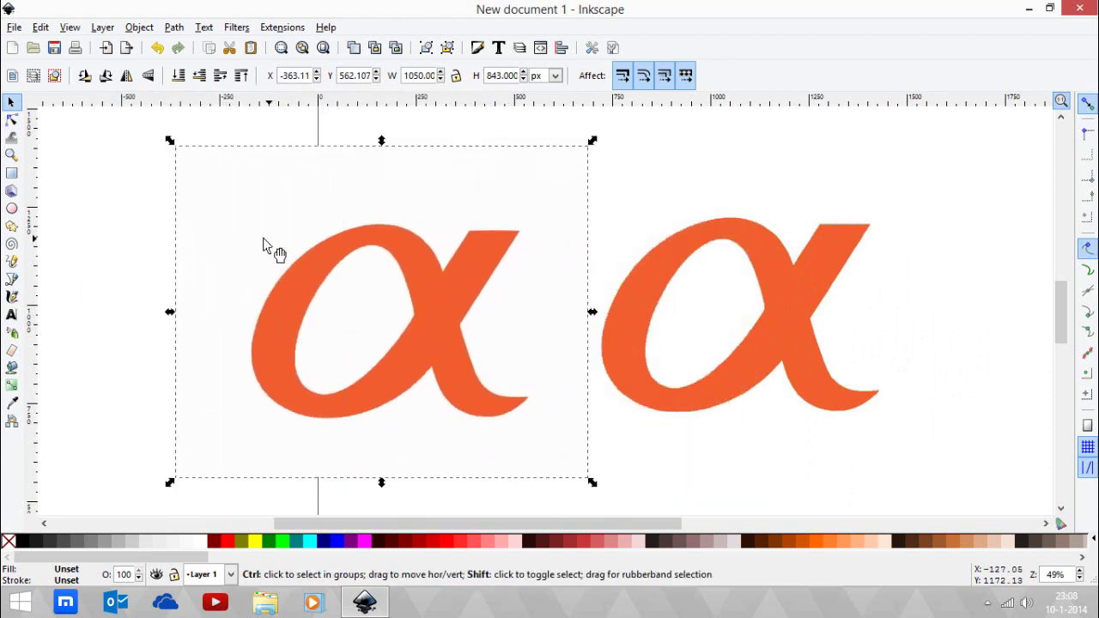
key("ctrl+shift+g")
left_click(151, 261)
- Spread the orange, pale and background layers apart and zoom in to inspect their edges
left_click_drag(469, 324, 623, 341)
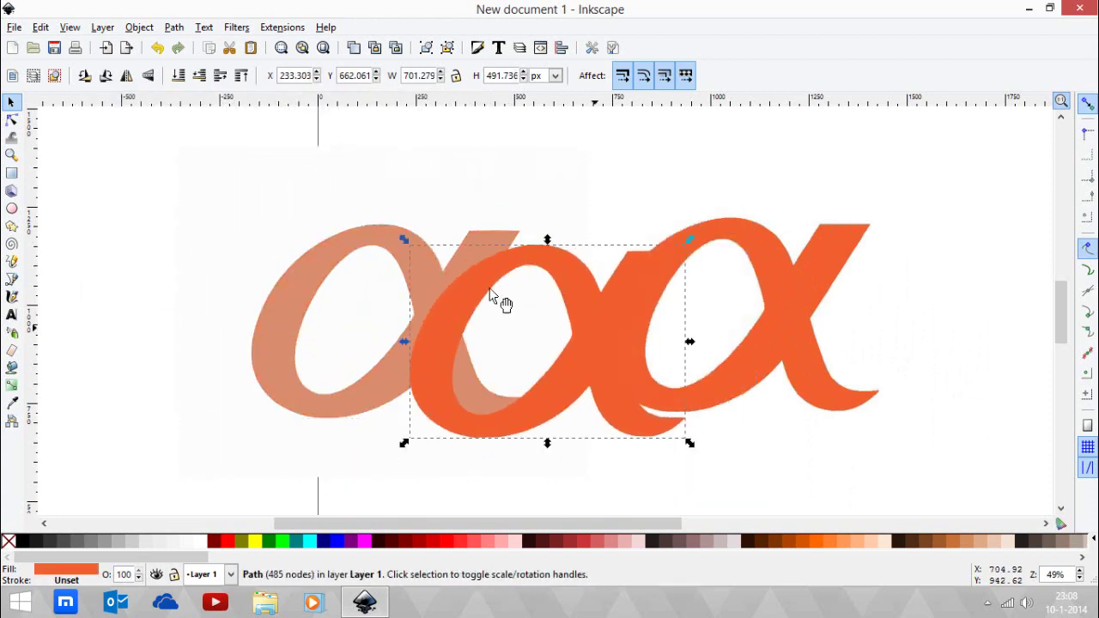
left_click_drag(343, 156, 270, 157)
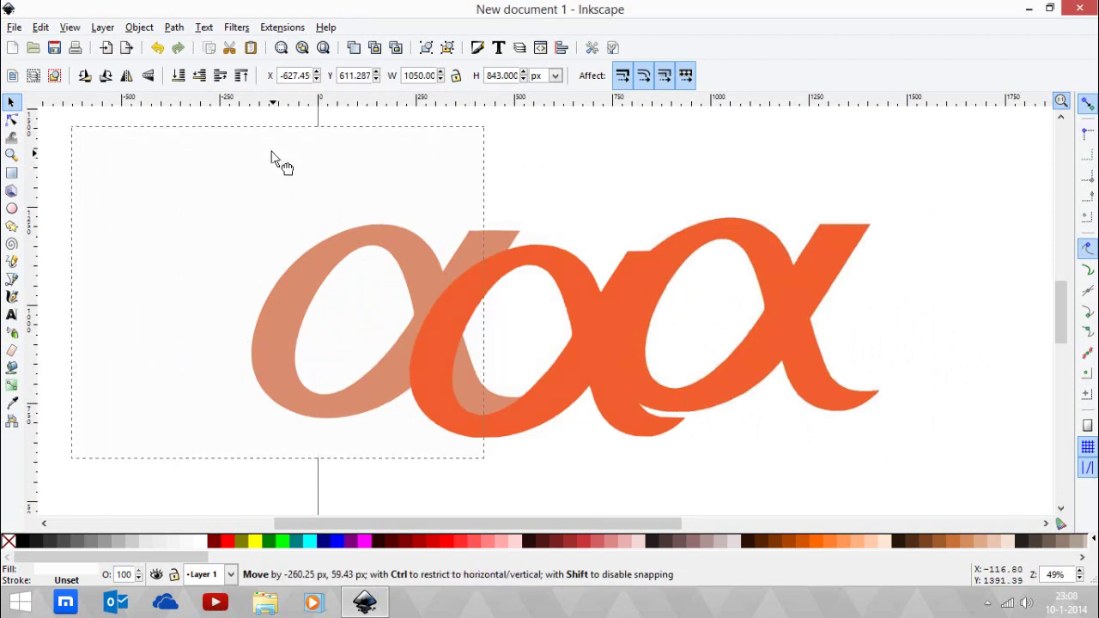
left_click_drag(319, 265, 260, 266)
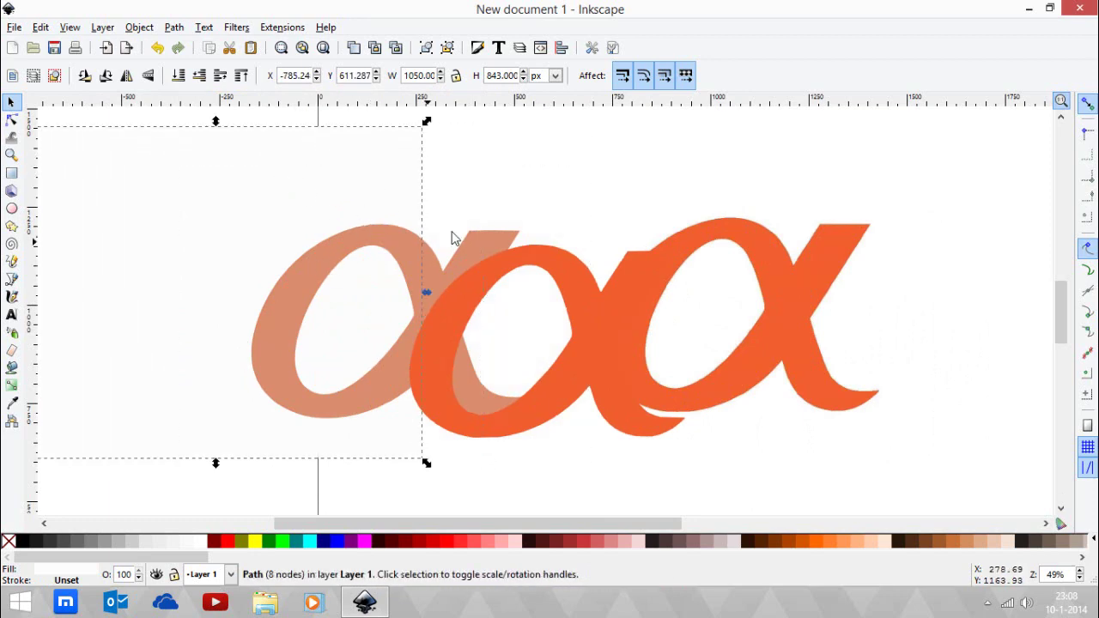
left_click_drag(458, 235, 419, 219)
left_click(558, 262)
scroll(516, 266, "up", 2)
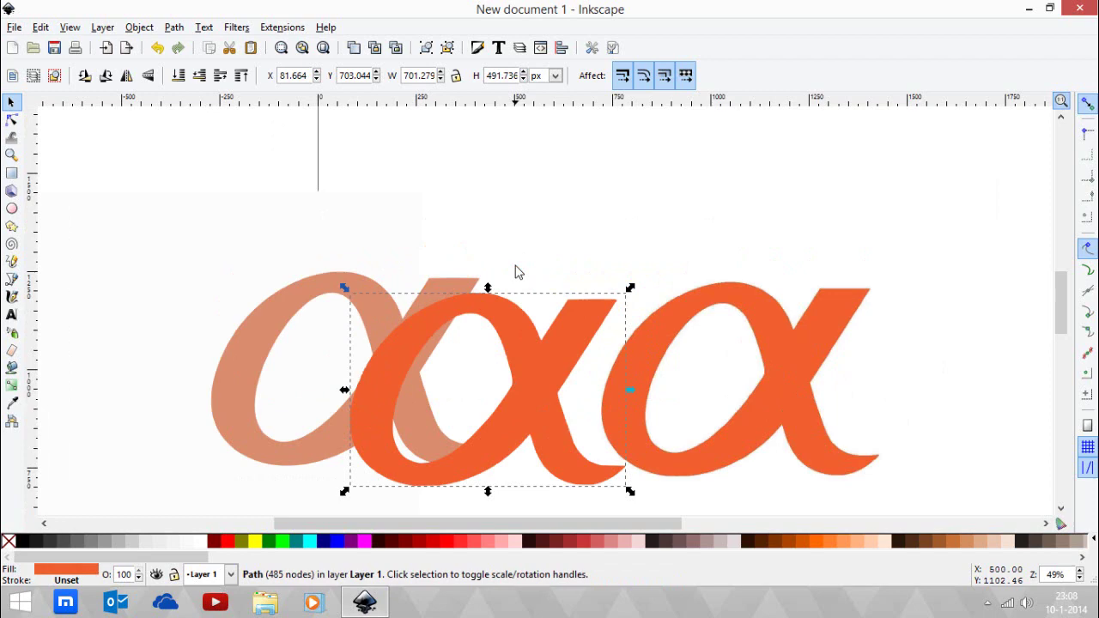
scroll(517, 271, "down", 3, "ctrl")
scroll(516, 266, "up", 9, "ctrl")
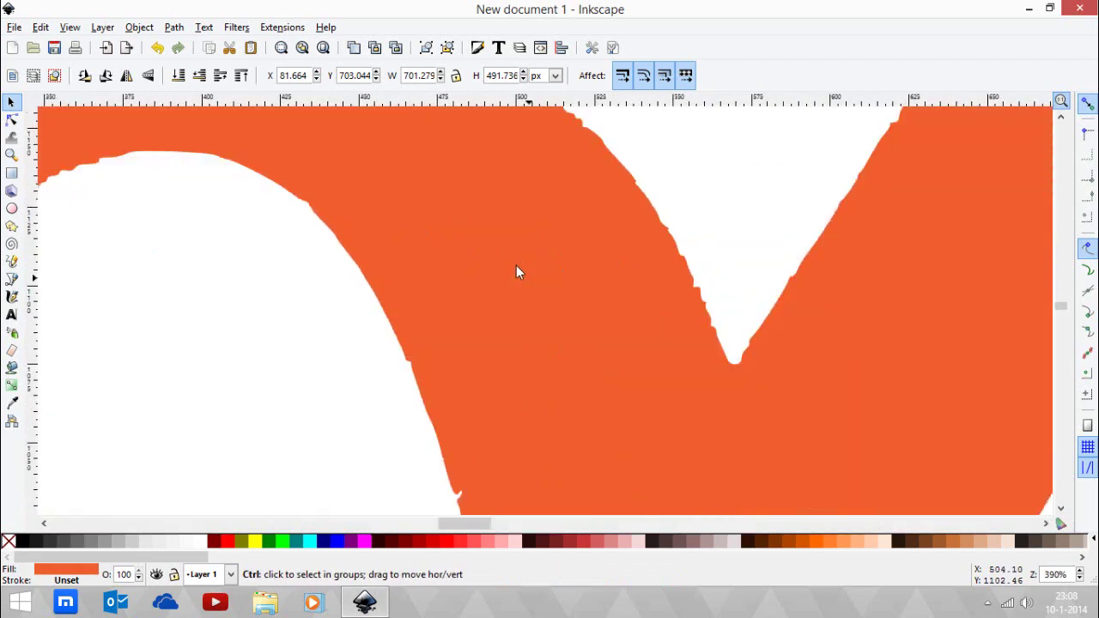
left_click_drag(454, 363, 504, 376)
scroll(506, 376, "down", 4, "ctrl")
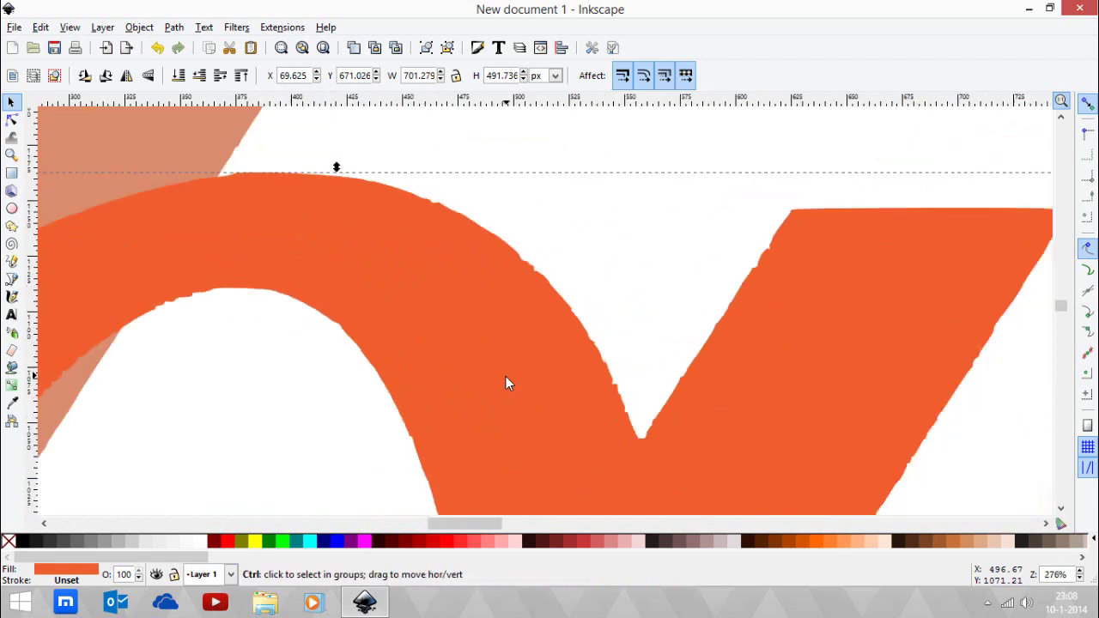
scroll(506, 376, "down", 4, "ctrl")
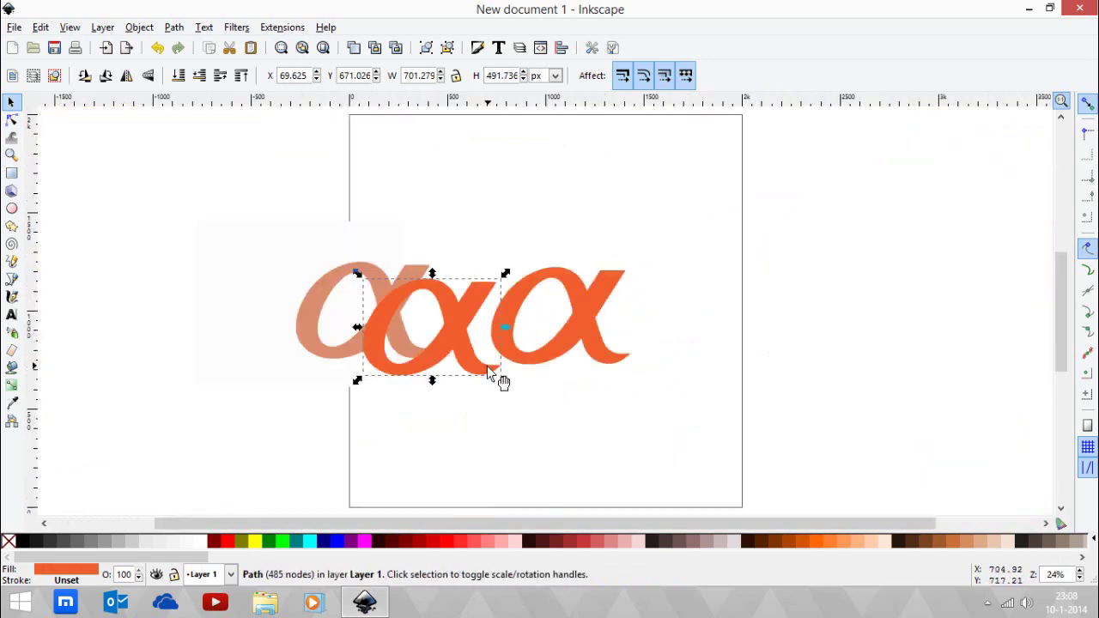
- Delete the orange, faded and background traced paths, then select the original bitmap
key("Delete")
left_click(404, 316)
key("Delete")
left_click(391, 300)
key("Delete")
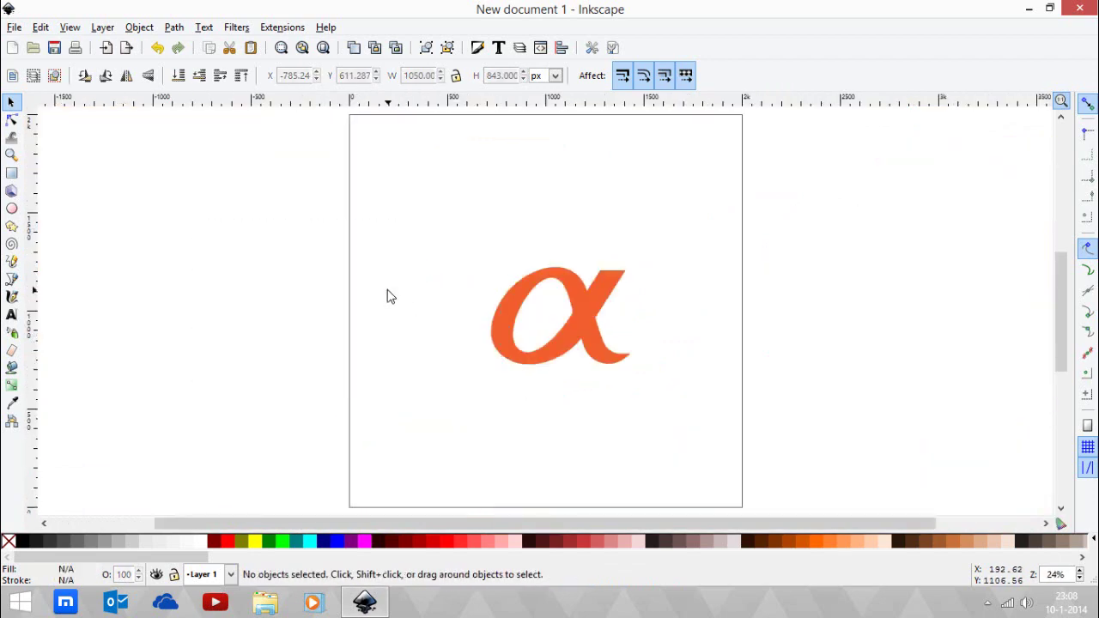
left_click(536, 304)
- Open Trace Bitmap for the alpha image and position the dialog beside it
left_click(174, 27)
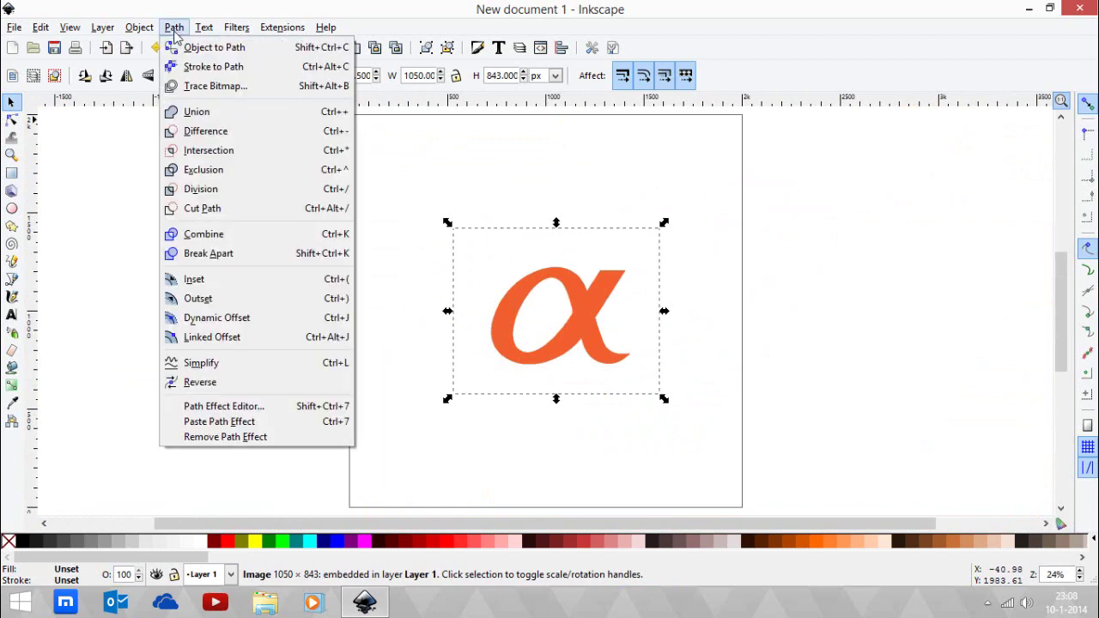
left_click(216, 86)
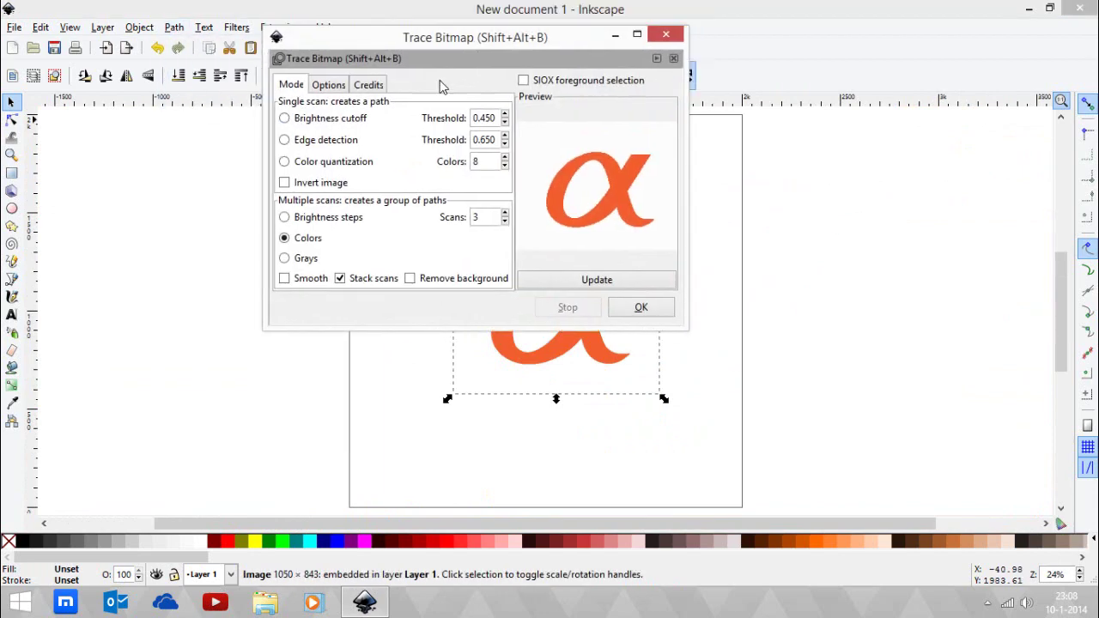
left_click_drag(472, 43, 327, 106)
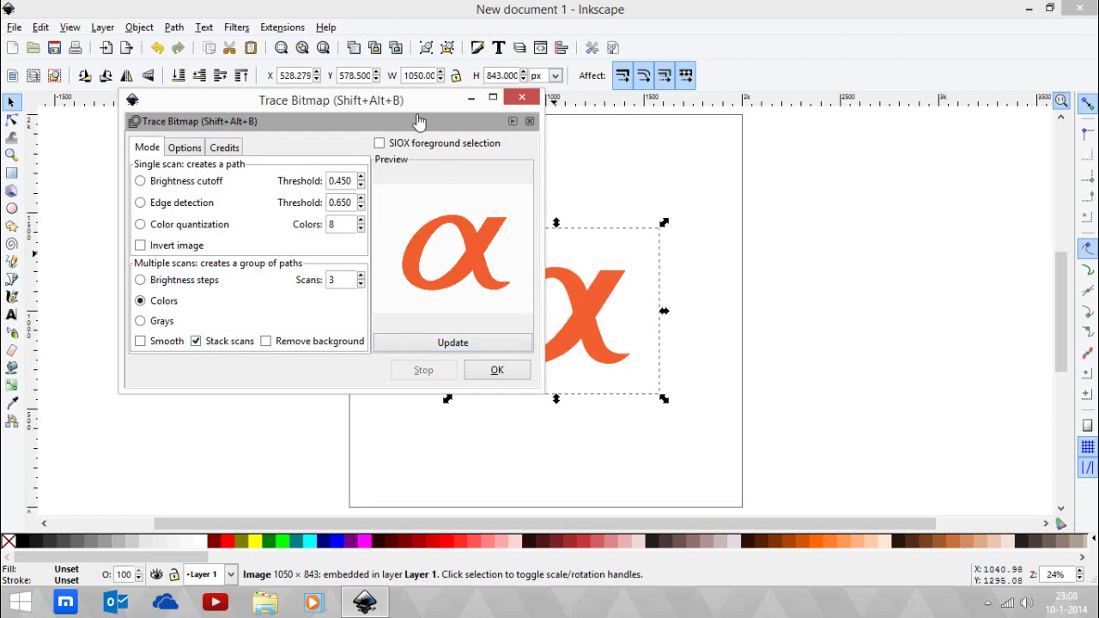
mouse_move(409, 108)
left_mouse_down()
mouse_move(609, 170)
mouse_move(845, 175)
mouse_move(878, 140)
left_mouse_up()
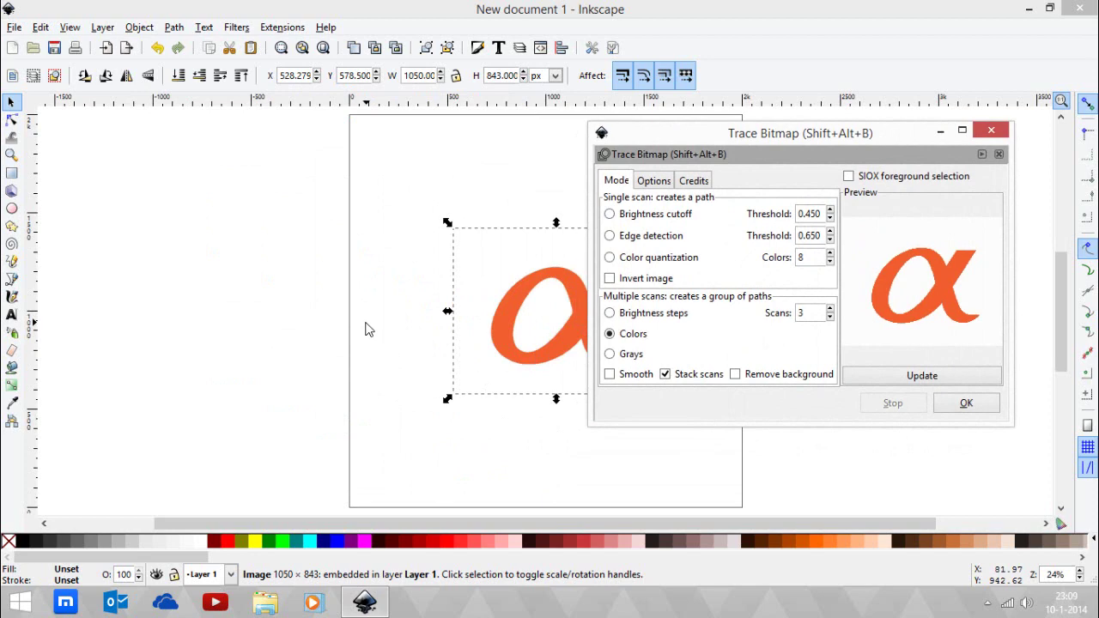
- Trace with Stack scans turned off and move the result left of the original
left_click(666, 375)
left_click(882, 378)
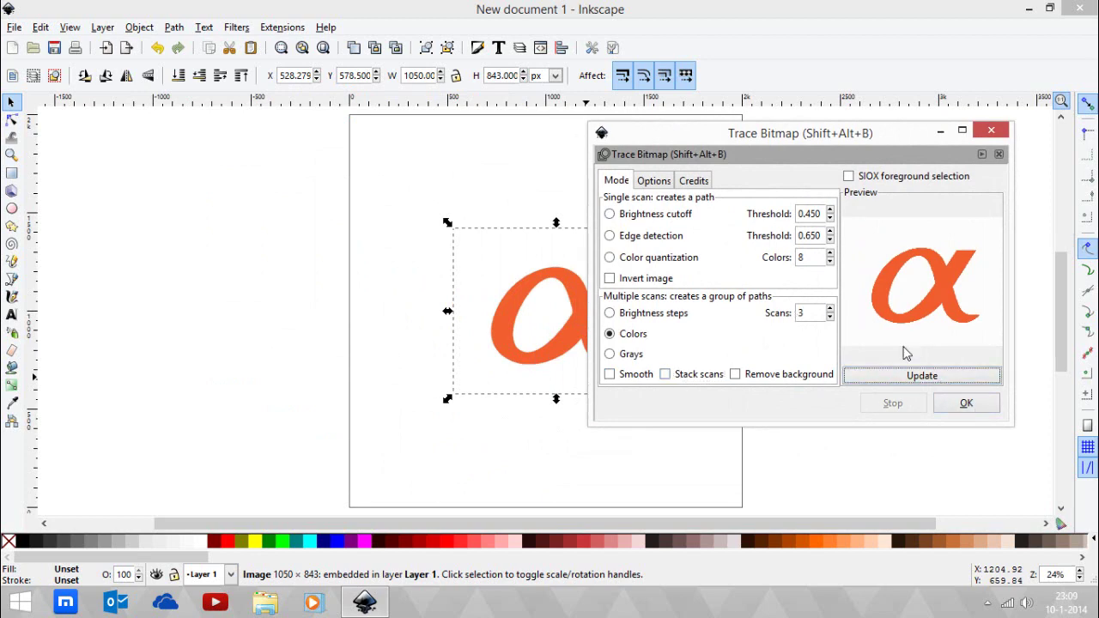
left_click(966, 403)
mouse_move(578, 288)
left_mouse_down()
mouse_move(523, 267)
mouse_move(335, 290)
left_mouse_up()
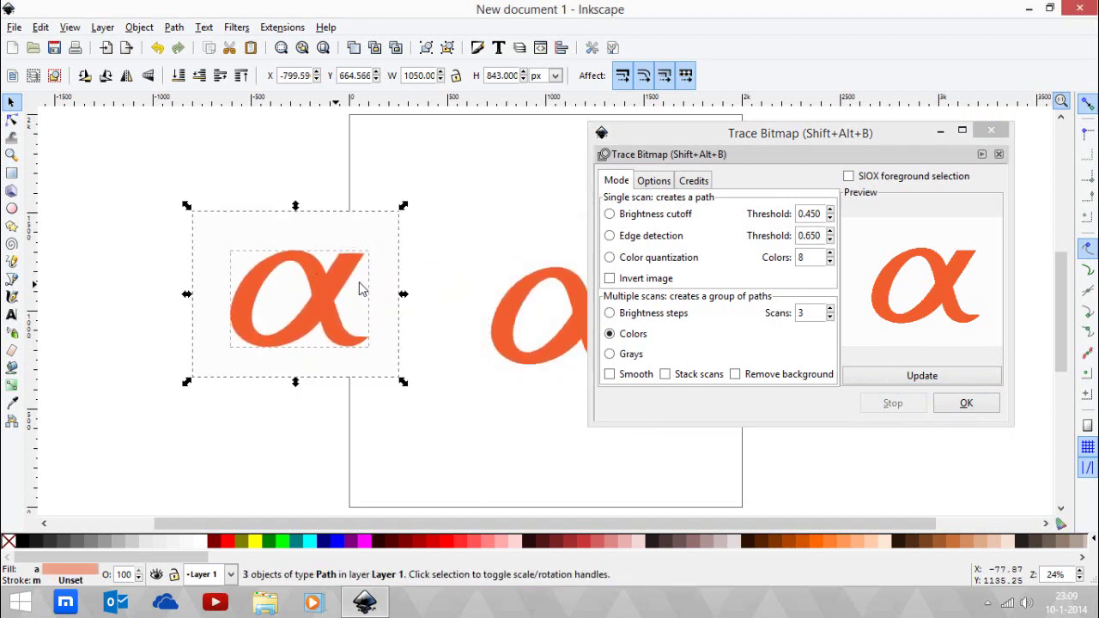
- Spread the unstacked traced paths apart and colour the background path yellow
left_click(132, 287)
scroll(135, 286, "up", 1)
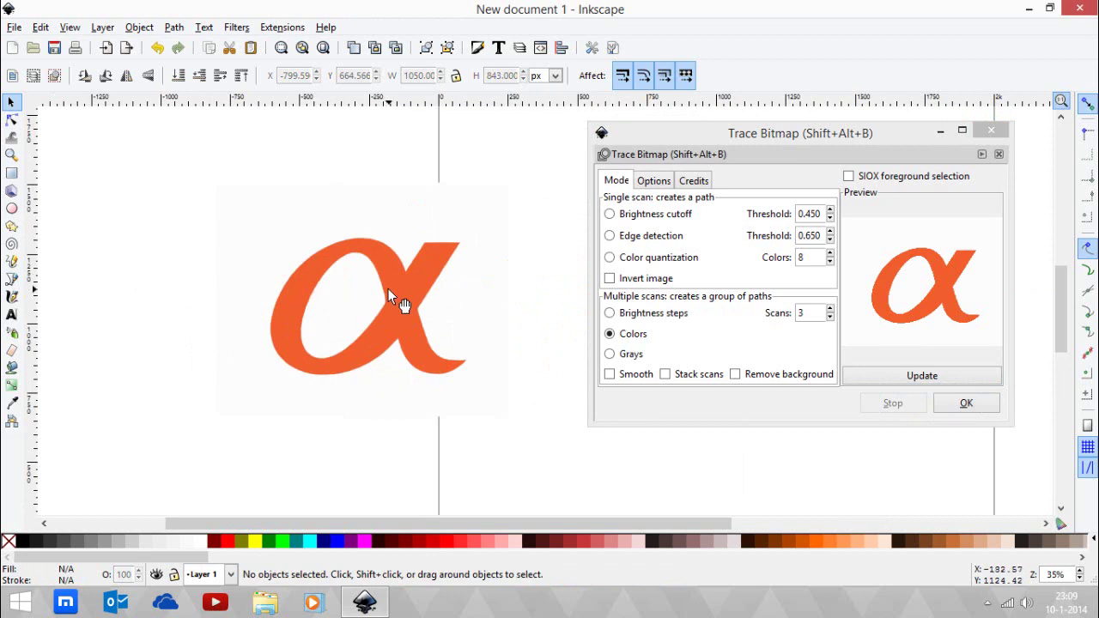
left_click_drag(393, 299, 296, 285)
left_click_drag(424, 297, 417, 277)
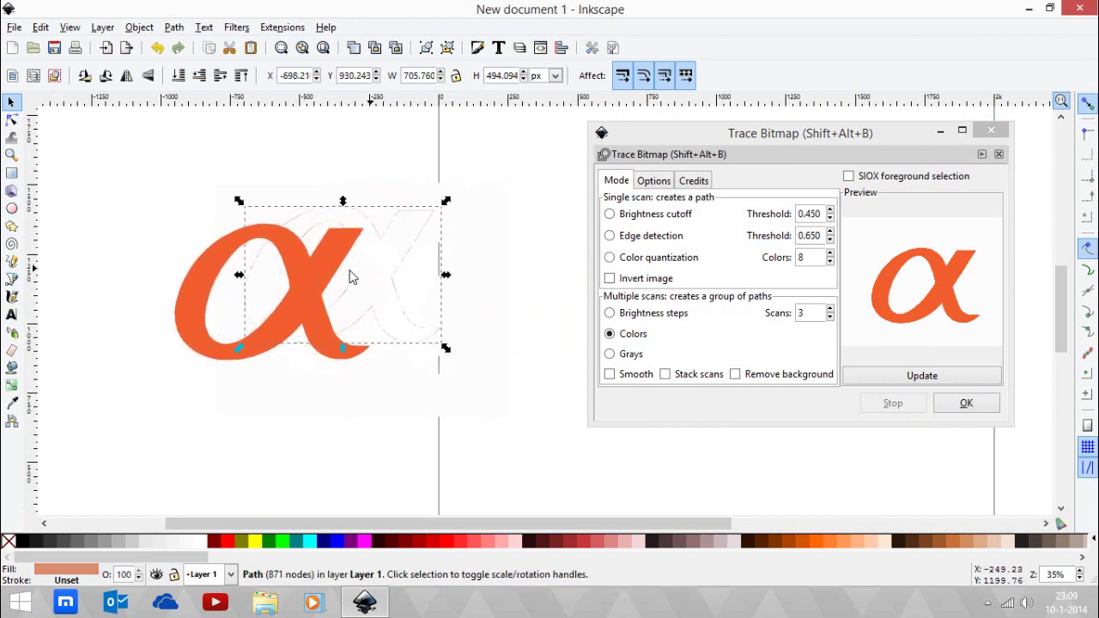
left_click_drag(330, 273, 298, 256)
left_click(449, 237)
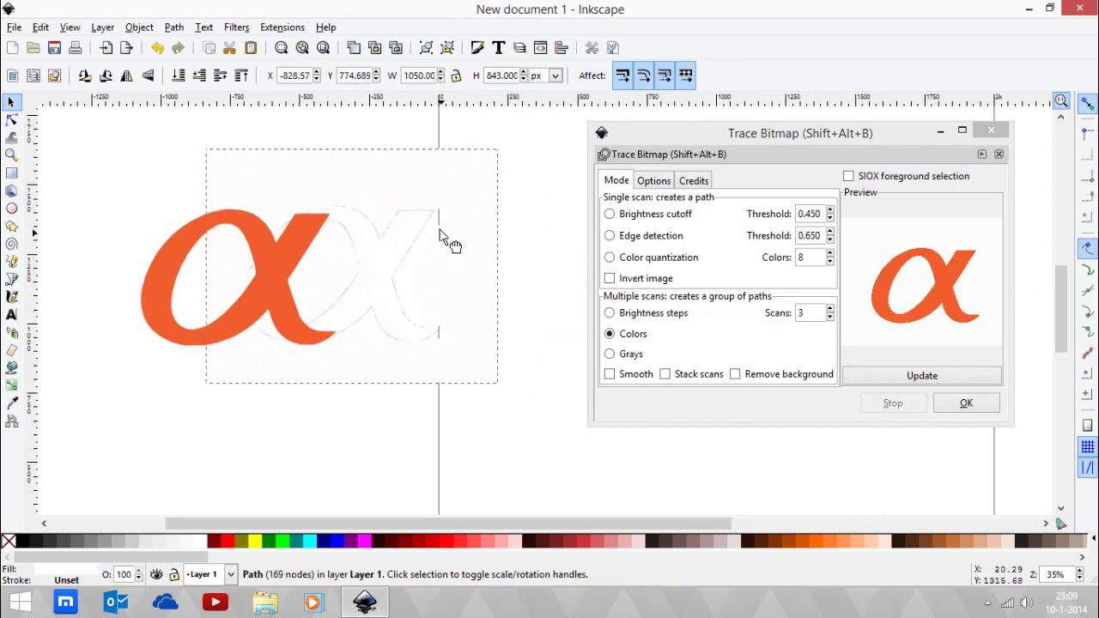
left_click_drag(449, 238, 328, 232)
left_click(255, 541)
left_click(315, 239)
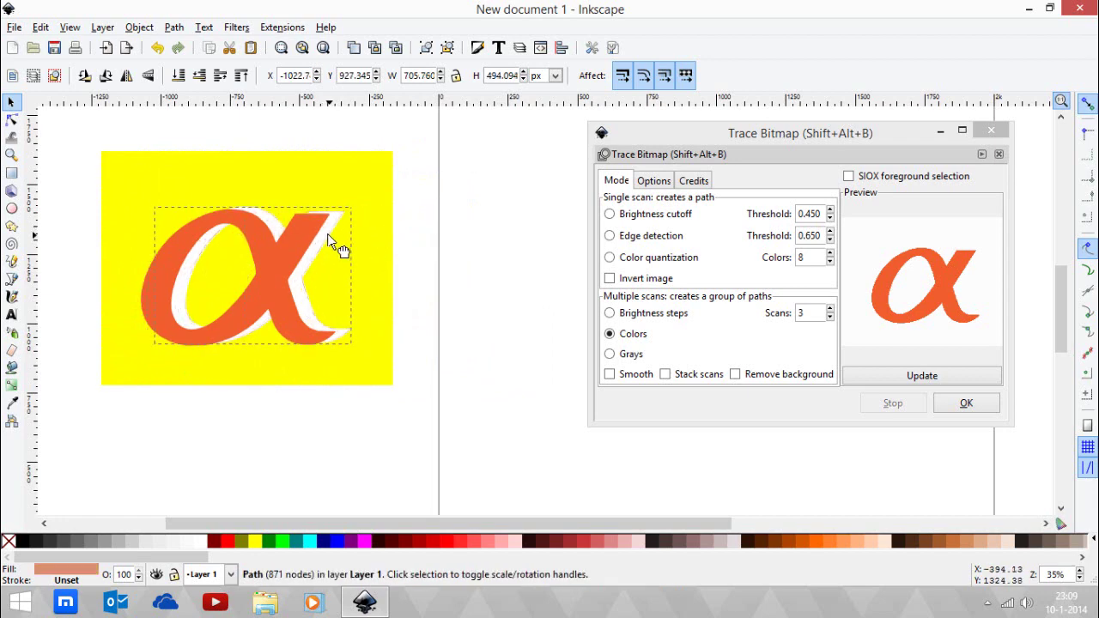
left_click_drag(283, 262, 292, 262)
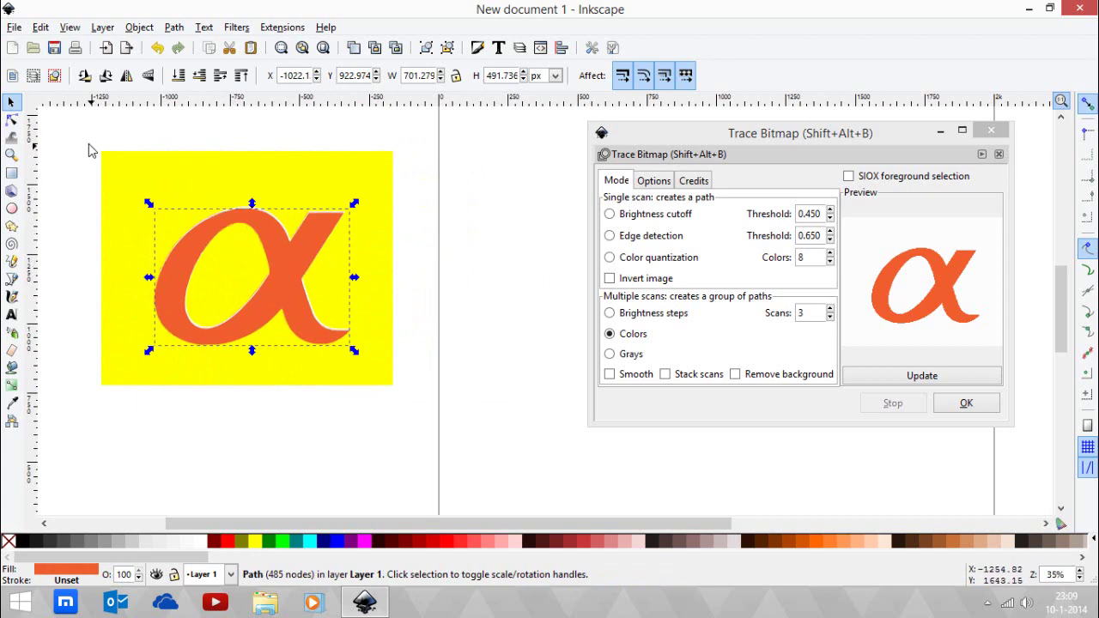
- Box-select and delete all three traced paths
left_click_drag(89, 143, 442, 427)
key("Delete")
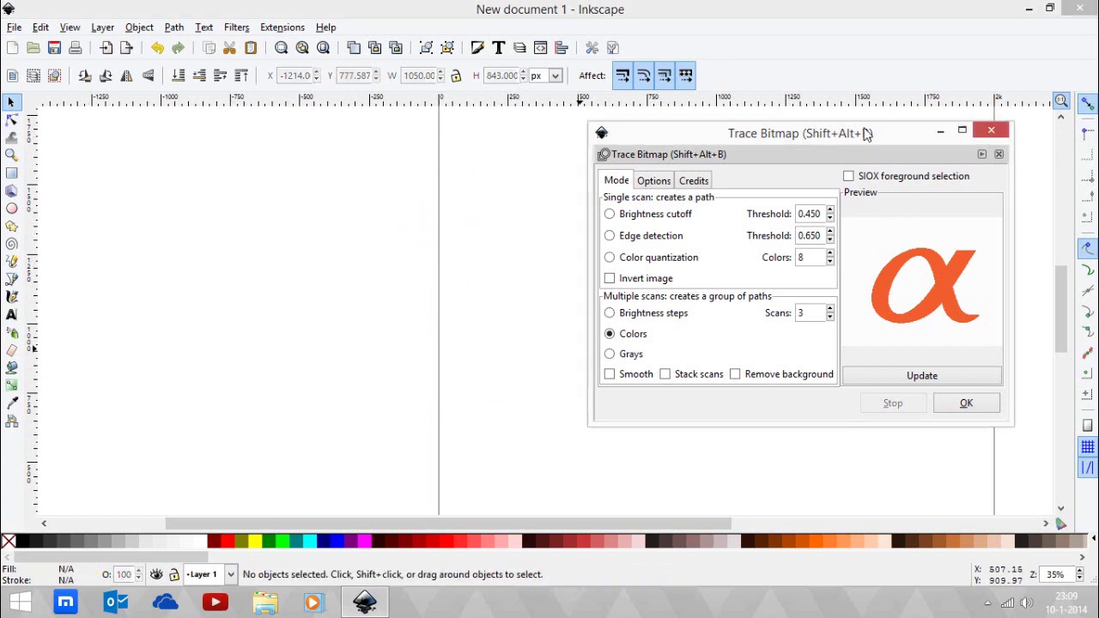
left_click_drag(864, 130, 329, 165)
- Select the alpha image, enable Remove background, Stack scans and Smooth, and refresh the preview
left_click(769, 290)
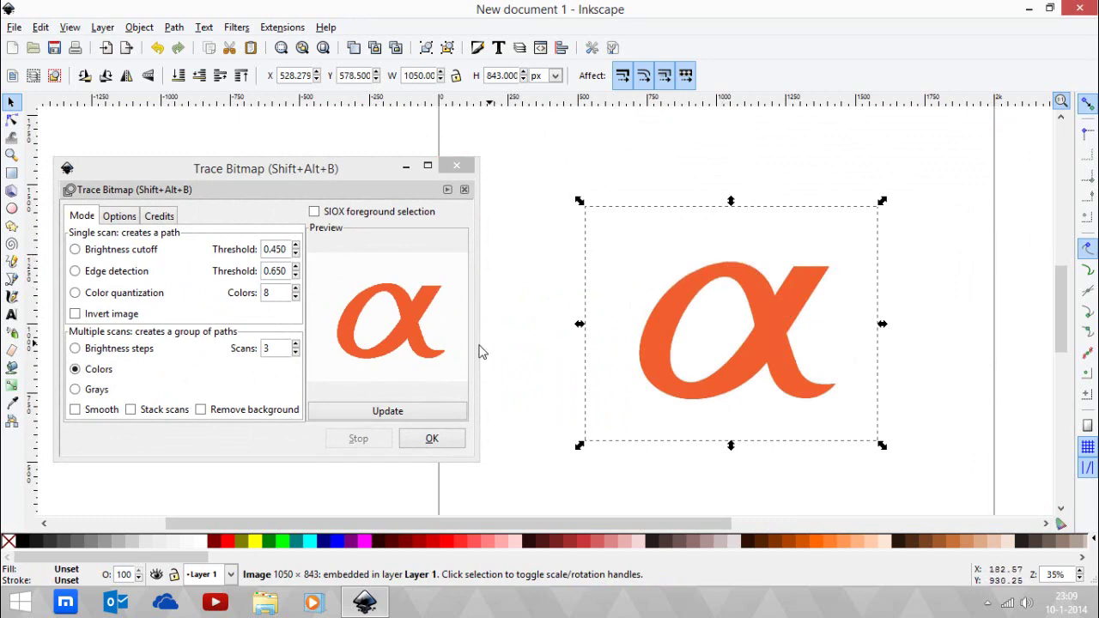
left_click(201, 411)
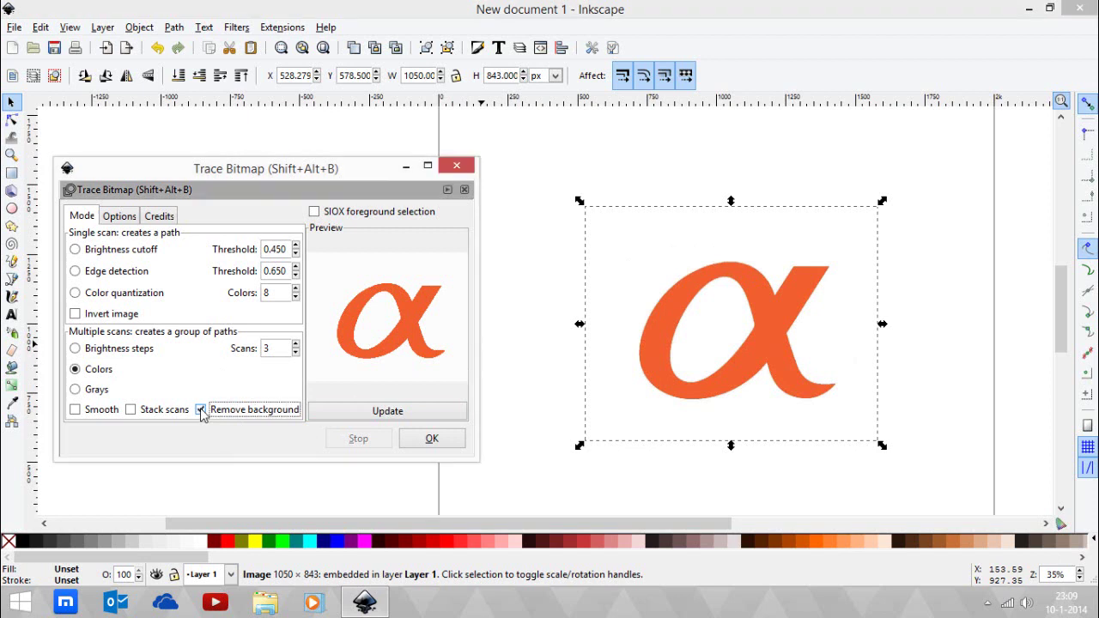
left_click(132, 411)
left_click(76, 411)
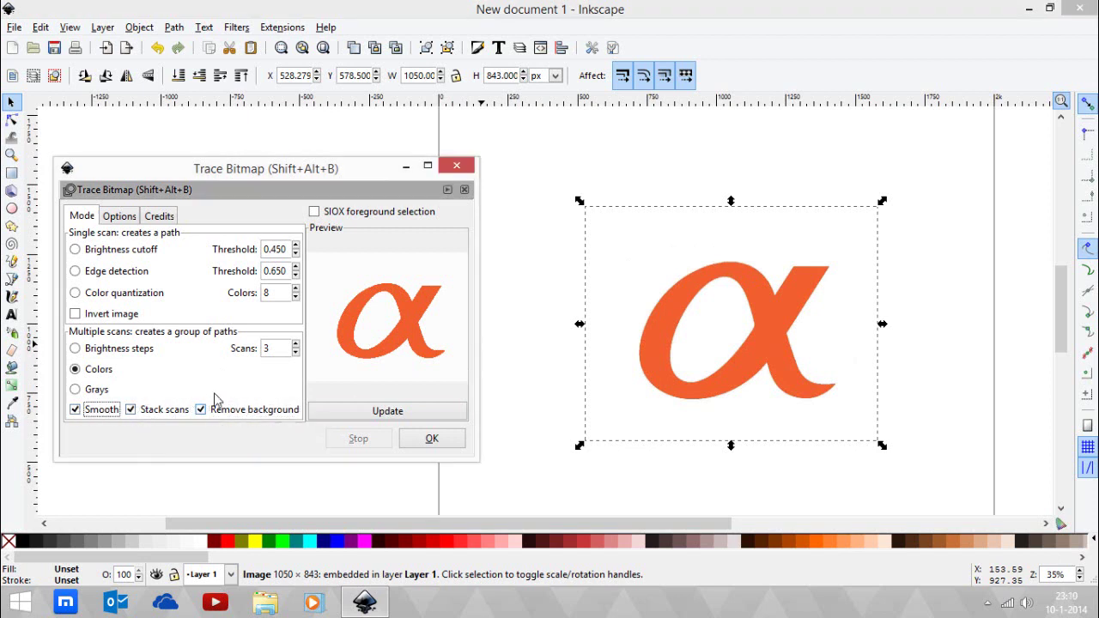
left_click(364, 413)
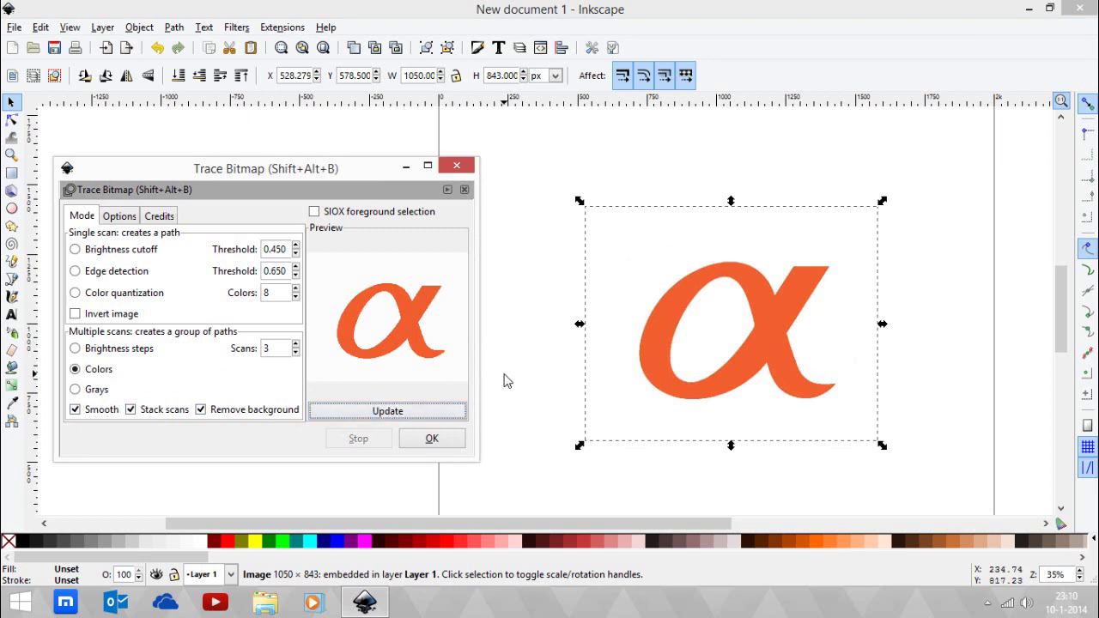
- Reposition the alpha image and run the trace, producing a group of 2 paths
left_click_drag(679, 335, 434, 292)
mouse_move(760, 300)
left_mouse_down()
mouse_move(898, 316)
mouse_move(645, 344)
mouse_move(627, 318)
mouse_move(669, 314)
left_mouse_up()
left_click(437, 423)
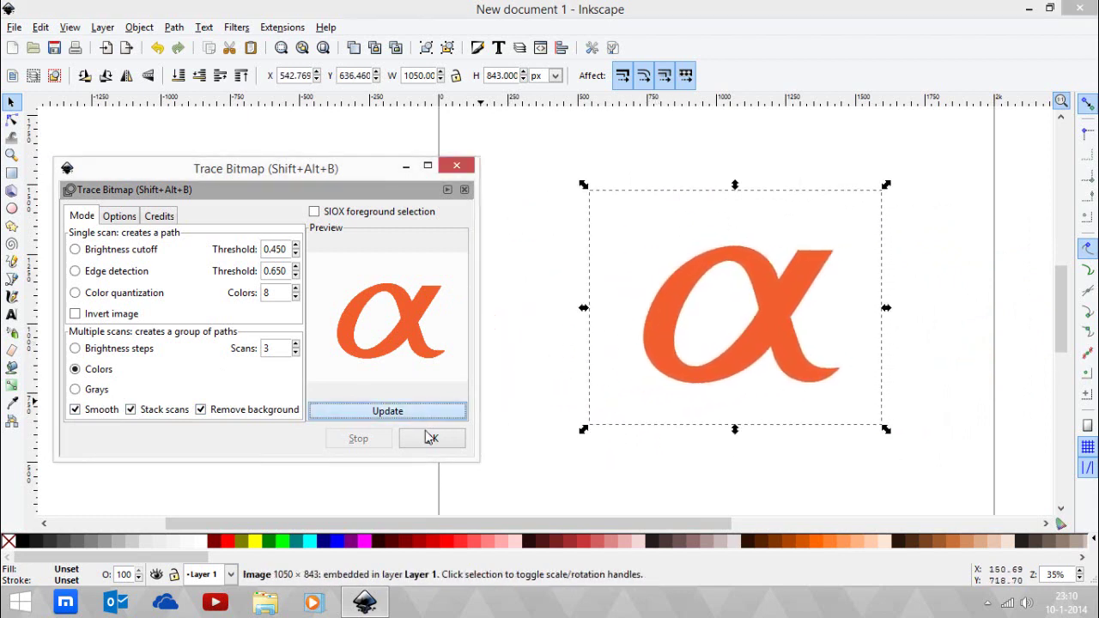
left_click(433, 440)
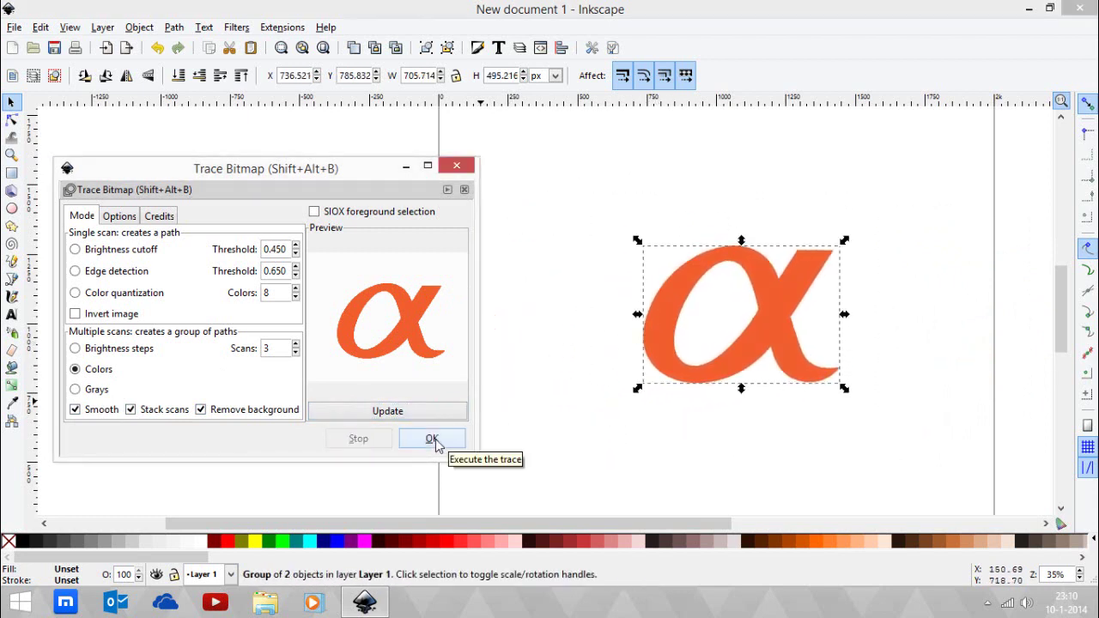
- Move the traced group off the original, ungroup it and pull the paths apart to compare
mouse_move(730, 299)
left_mouse_down()
mouse_move(888, 253)
mouse_move(936, 255)
mouse_move(928, 309)
mouse_move(931, 300)
mouse_move(910, 290)
mouse_move(973, 292)
mouse_move(979, 314)
left_mouse_up()
key("ctrl+shift+g")
key("Escape")
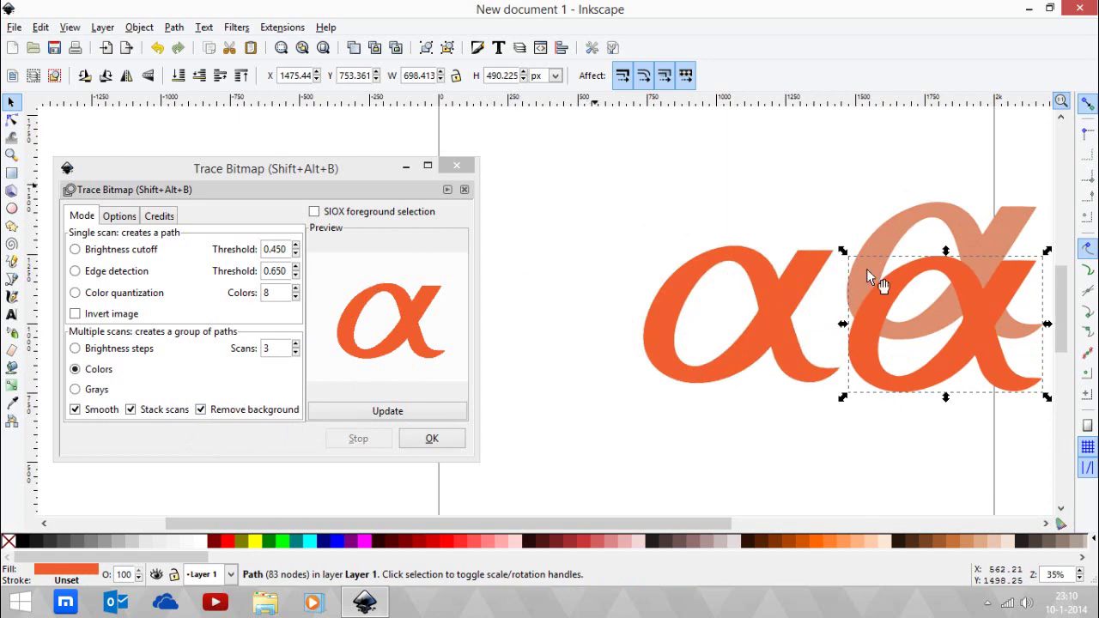
left_click_drag(985, 363, 934, 344)
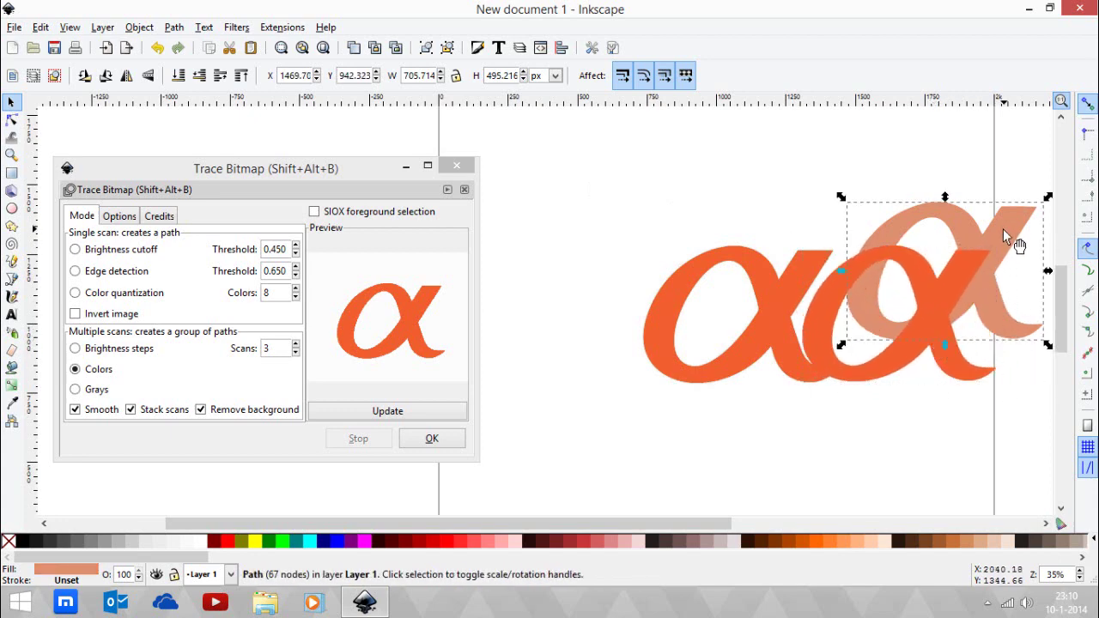
- Delete the traced alpha paths and close the Trace Bitmap dialog
key("Delete")
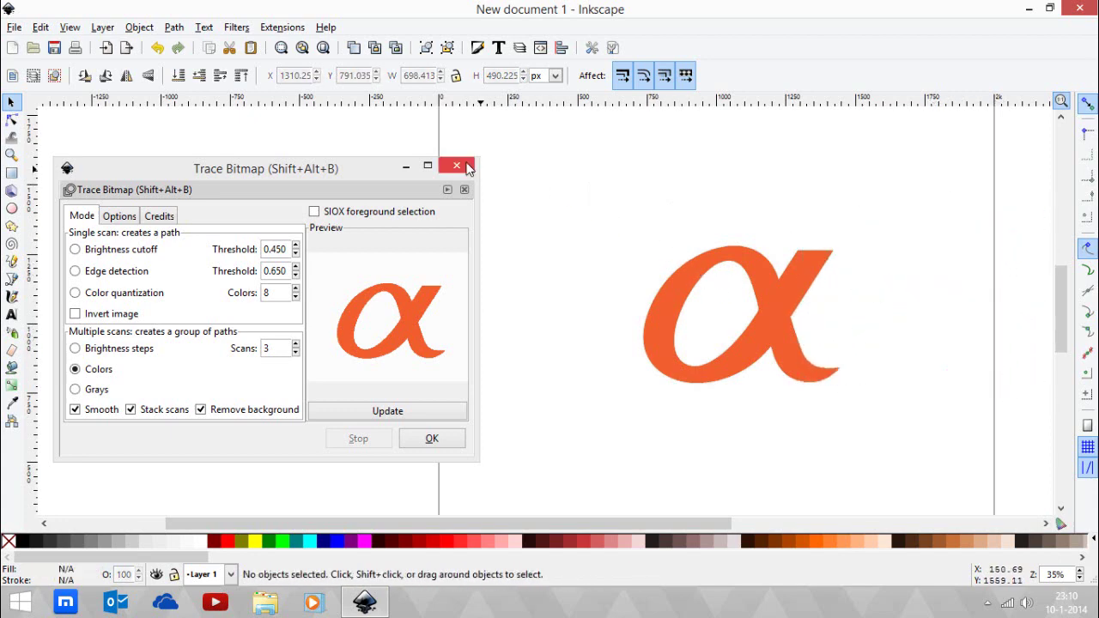
left_click(468, 167)
left_click_drag(547, 524, 650, 530)
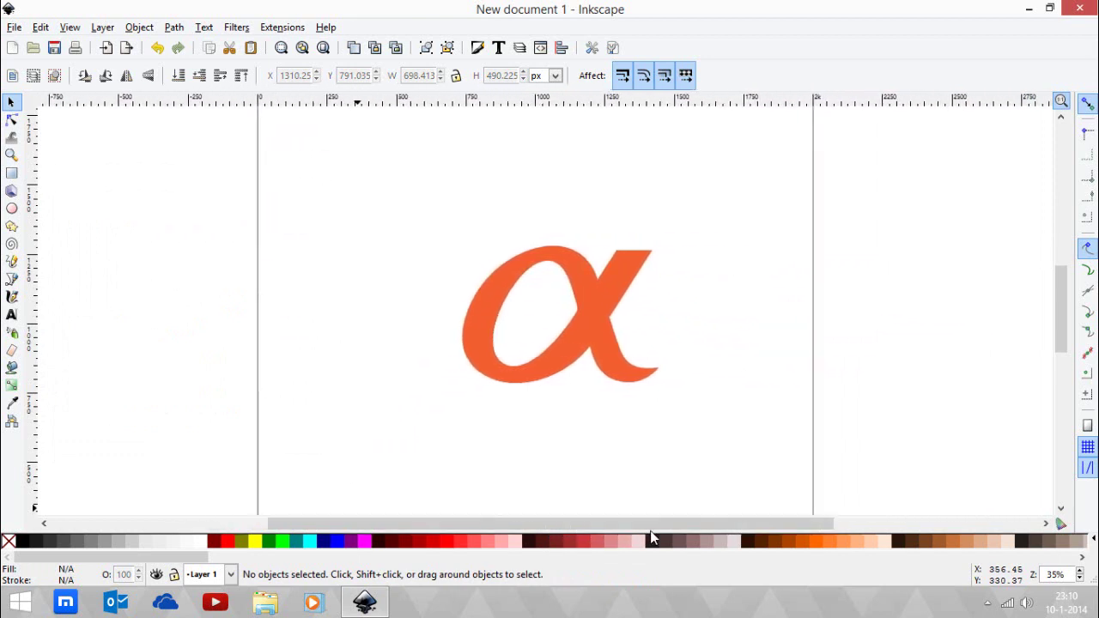